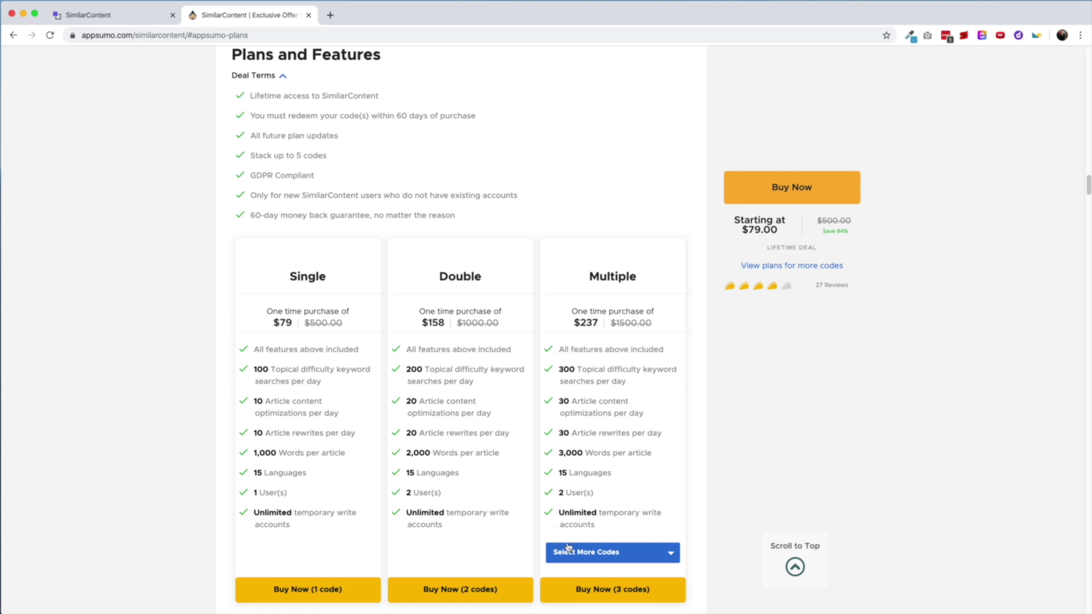
# Choose the 5 Codes option for the Multiple plan on the SimilarContent offer page.
pyautogui.click(593, 559)
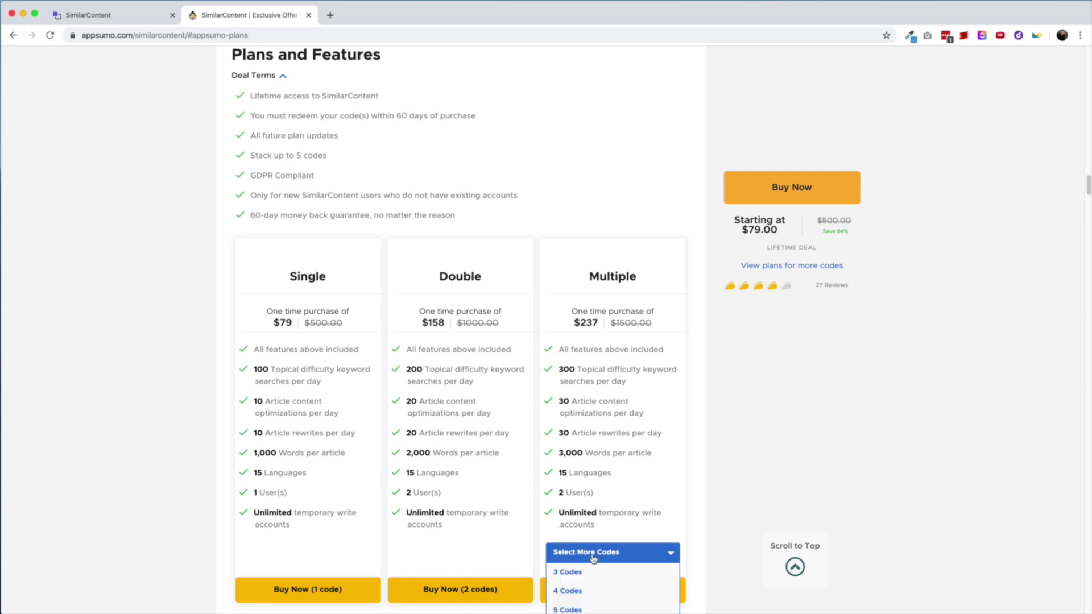
pyautogui.click(588, 607)
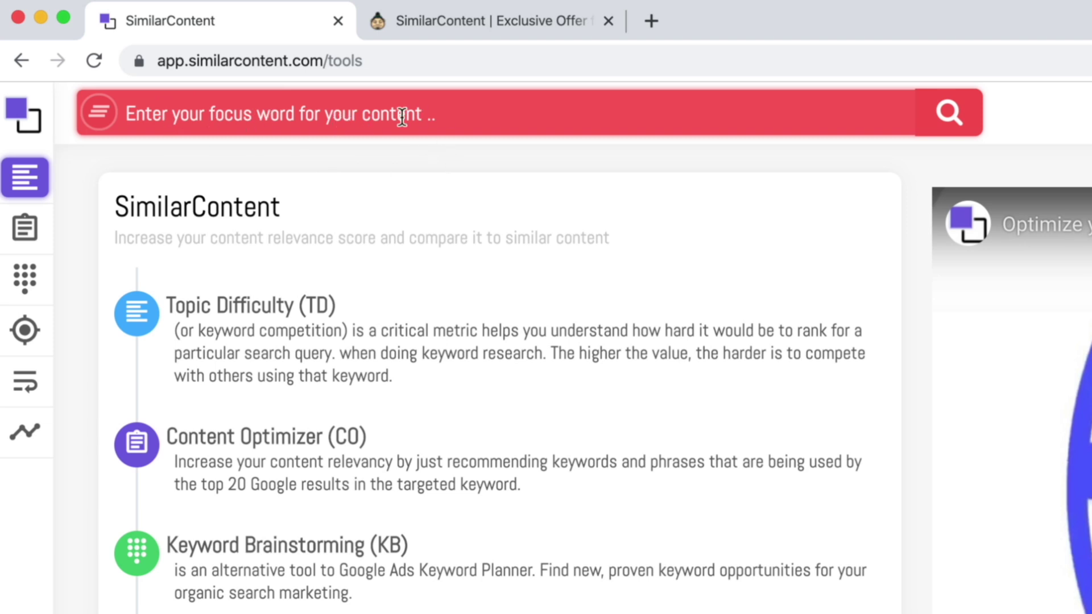
# Run a Topic Difficulty search for the focus keyword "AppSumo Briefcase" in English on Google United States.
pyautogui.click(445, 126)
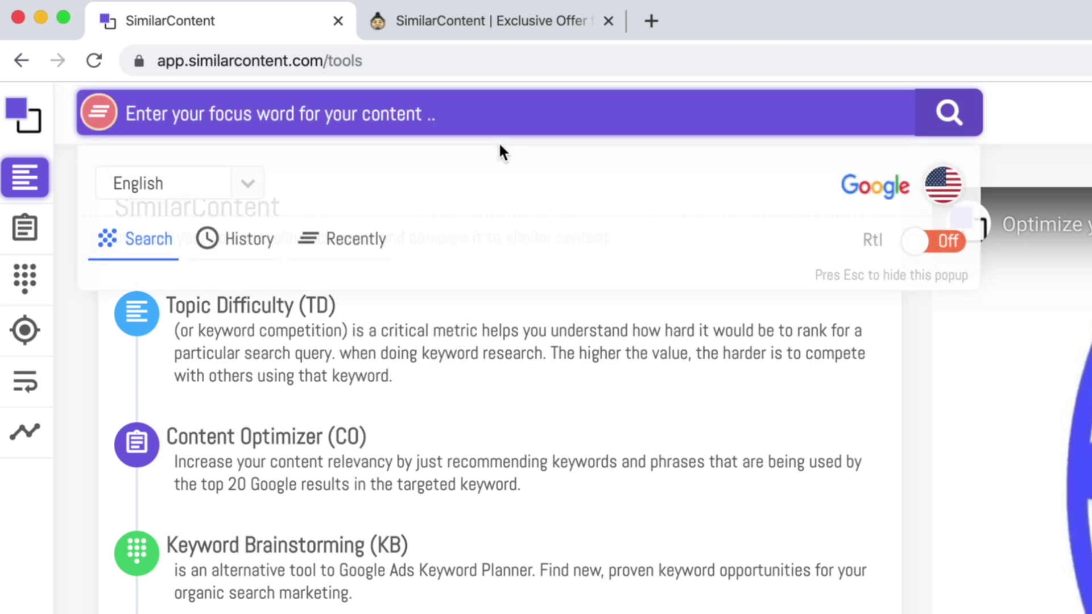
pyautogui.write('A')
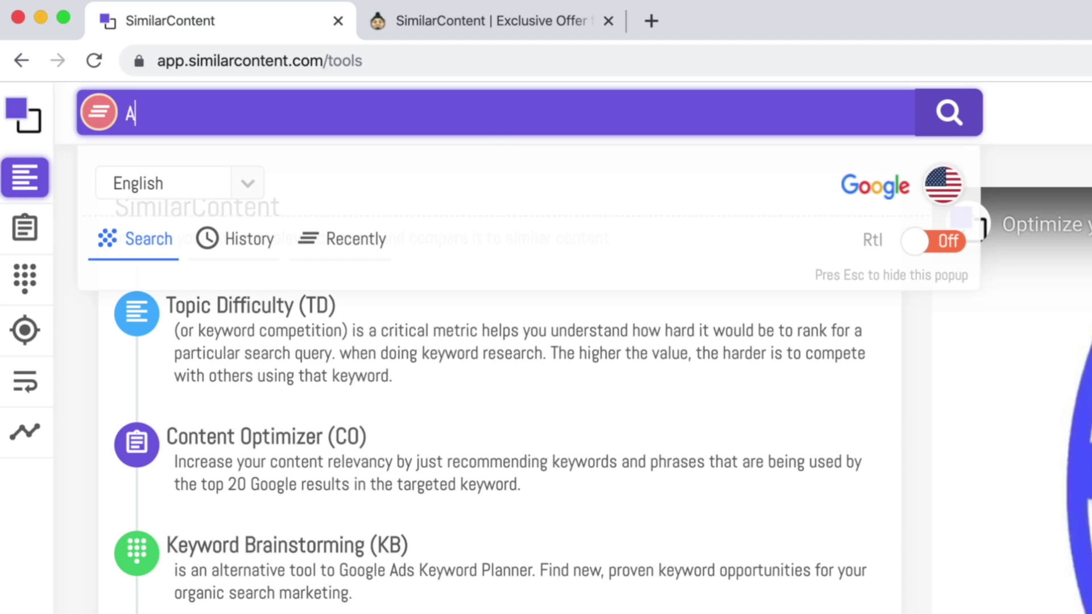
pyautogui.write('ppSumo Bri')
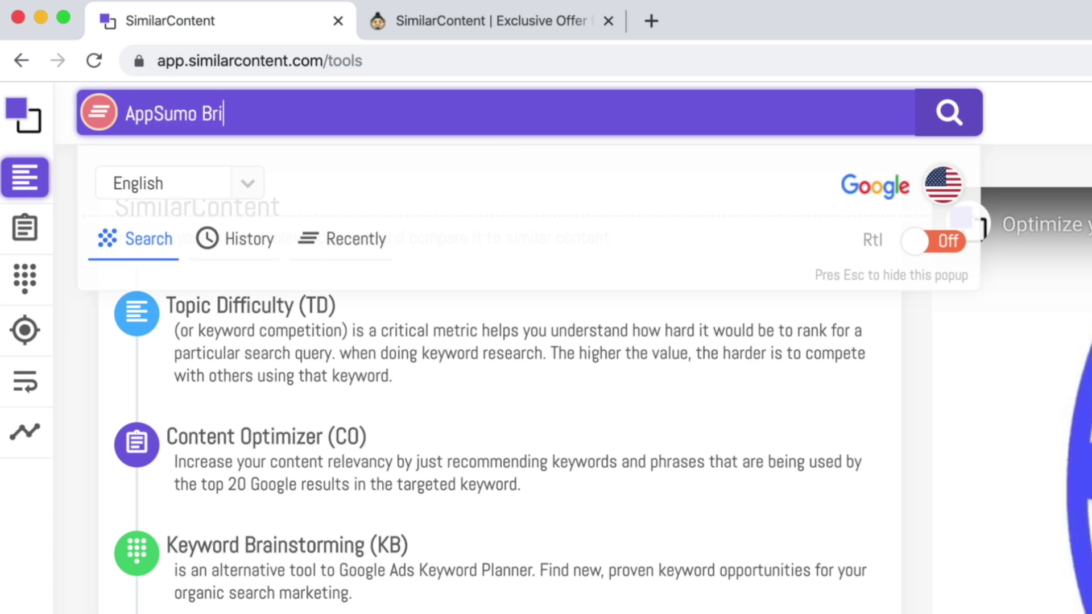
pyautogui.write('efcase')
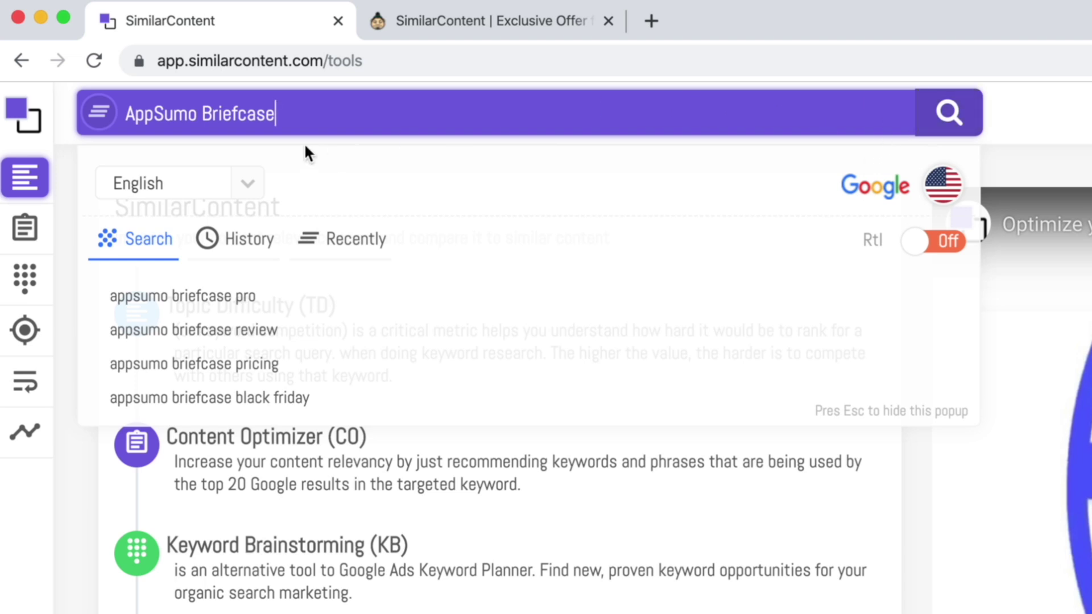
pyautogui.press('Return')
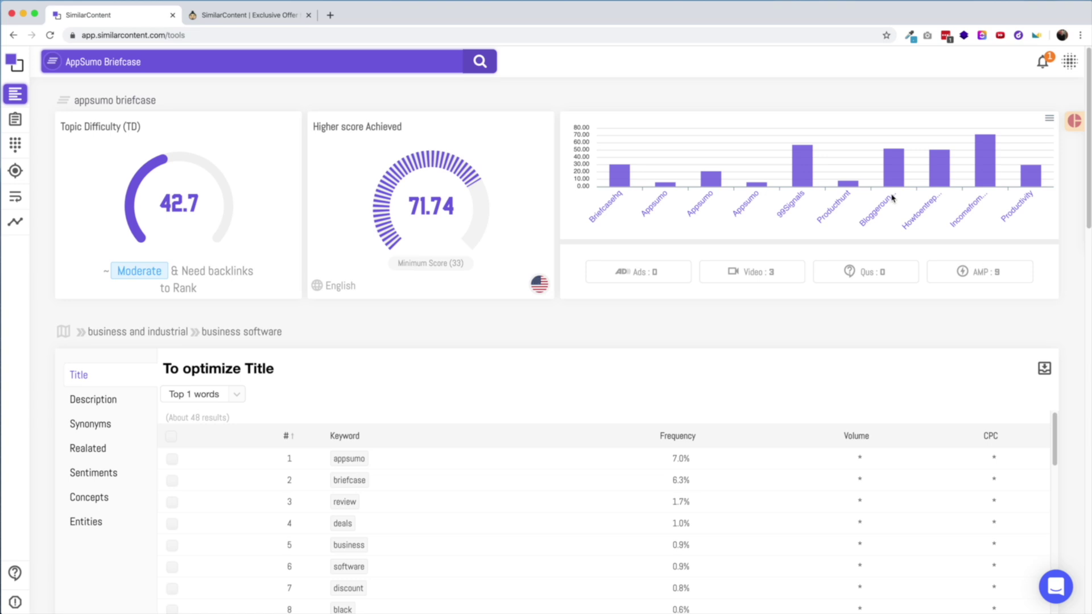
# Inspect the scores of Bloggeroundup, Howtoentrepreneur, Incomefromthereddot and Productivity in the site comparison chart.
pyautogui.moveTo(893, 171)
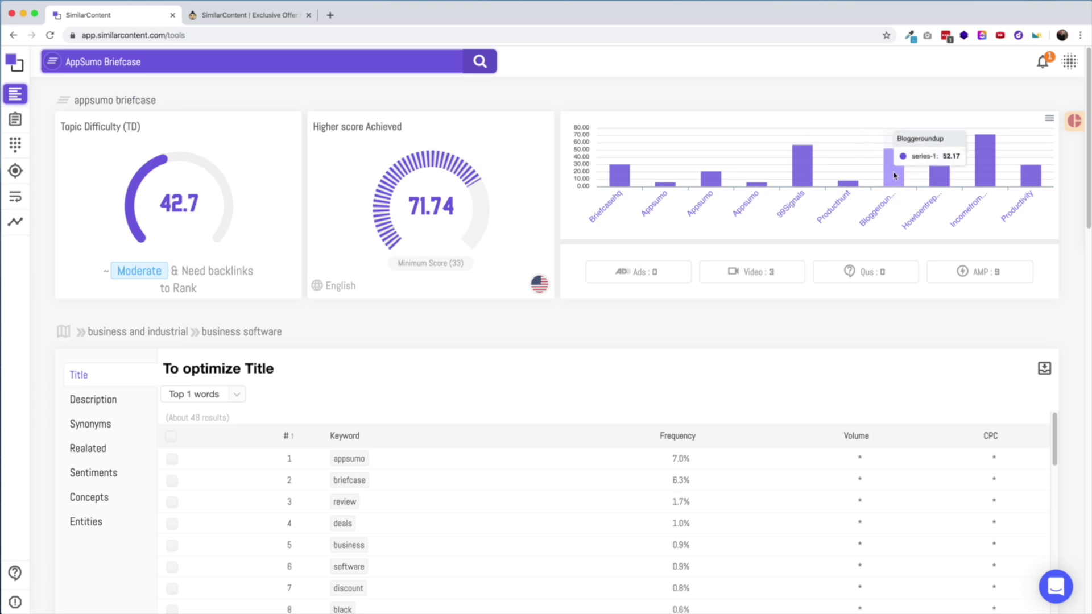
pyautogui.moveTo(946, 171)
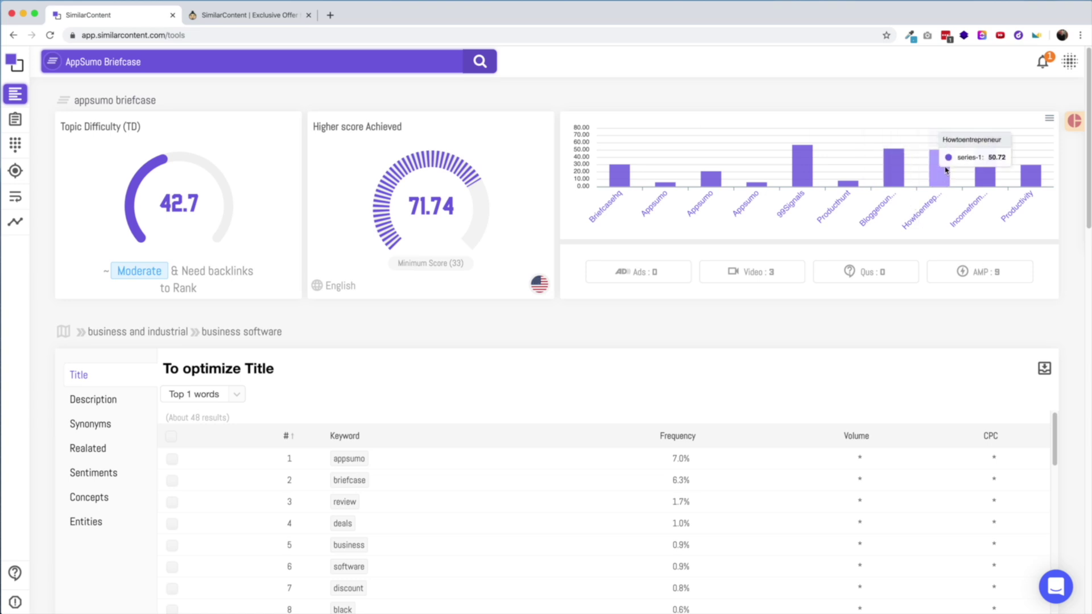
pyautogui.moveTo(987, 178)
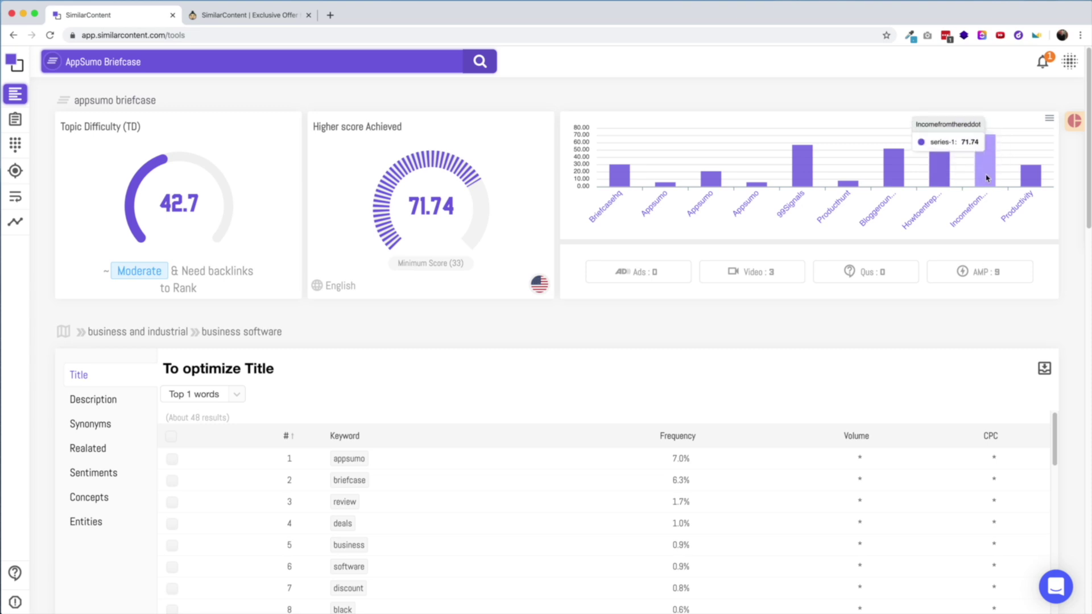
pyautogui.moveTo(1033, 178)
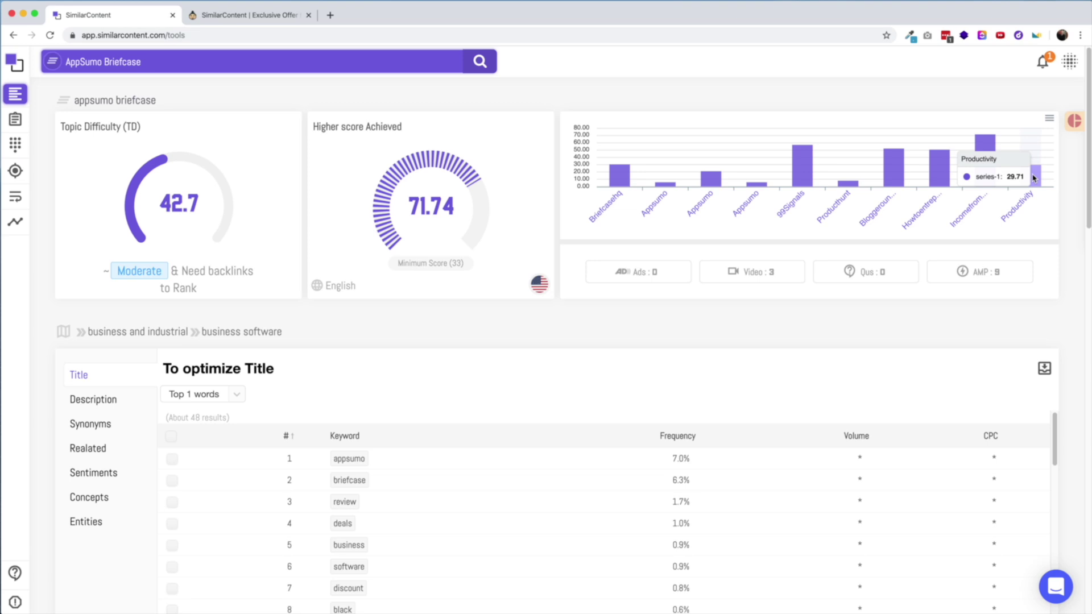
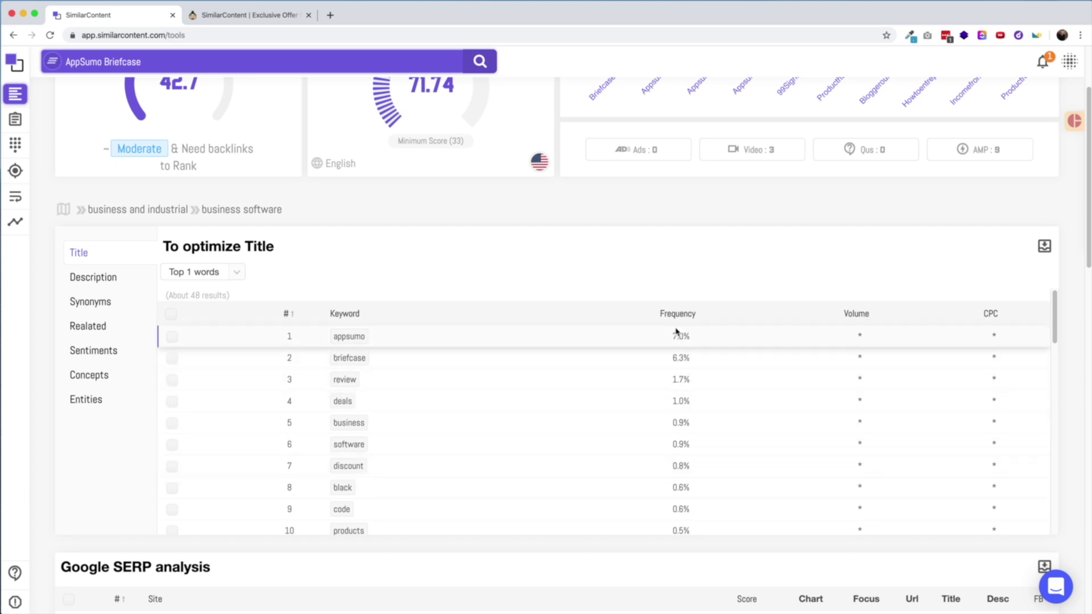
# Review the keyword suggestions for description, synonyms, related terms and entities.
pyautogui.click(76, 283)
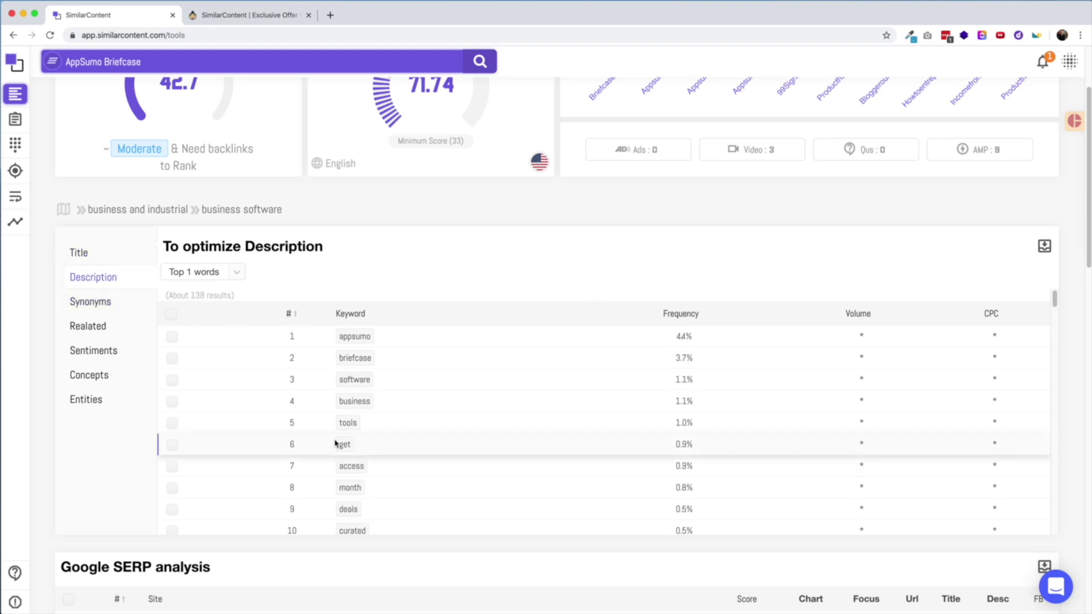
pyautogui.scroll(-1, 318, 349)
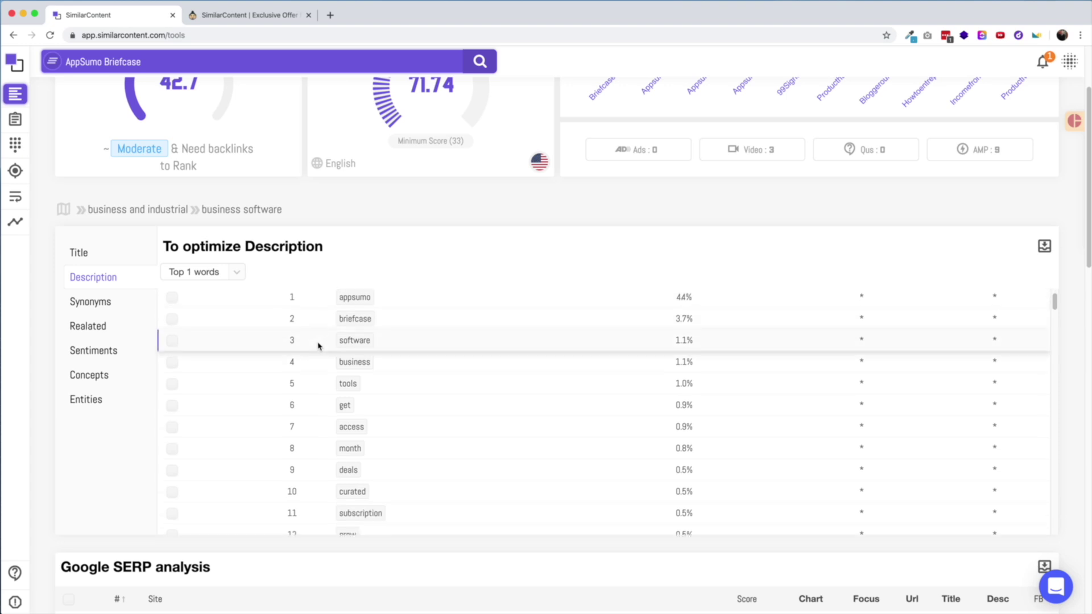
pyautogui.scroll(1, 317, 348)
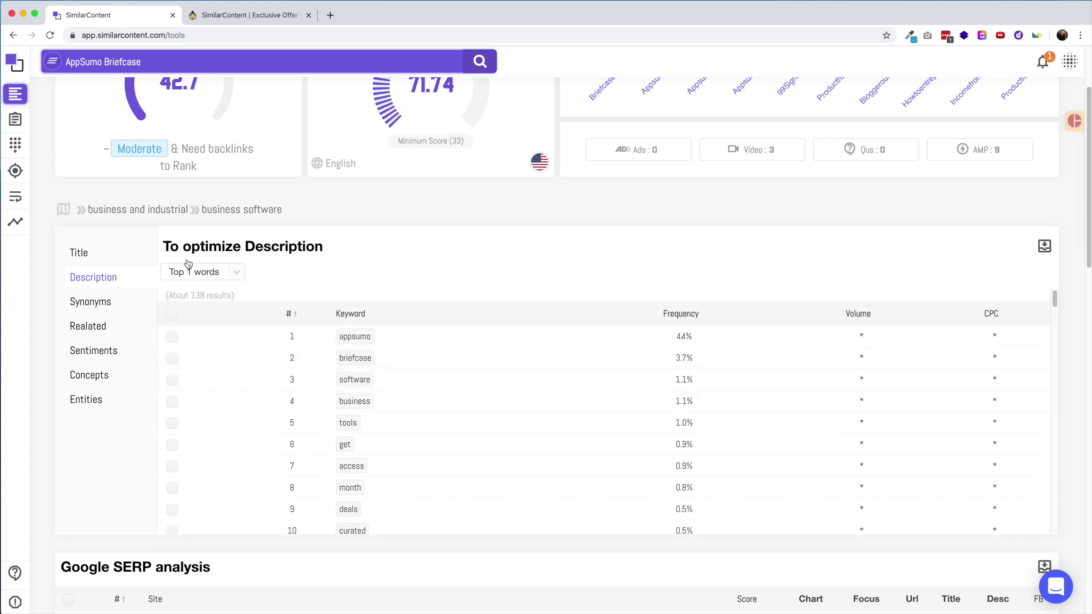
pyautogui.click(86, 307)
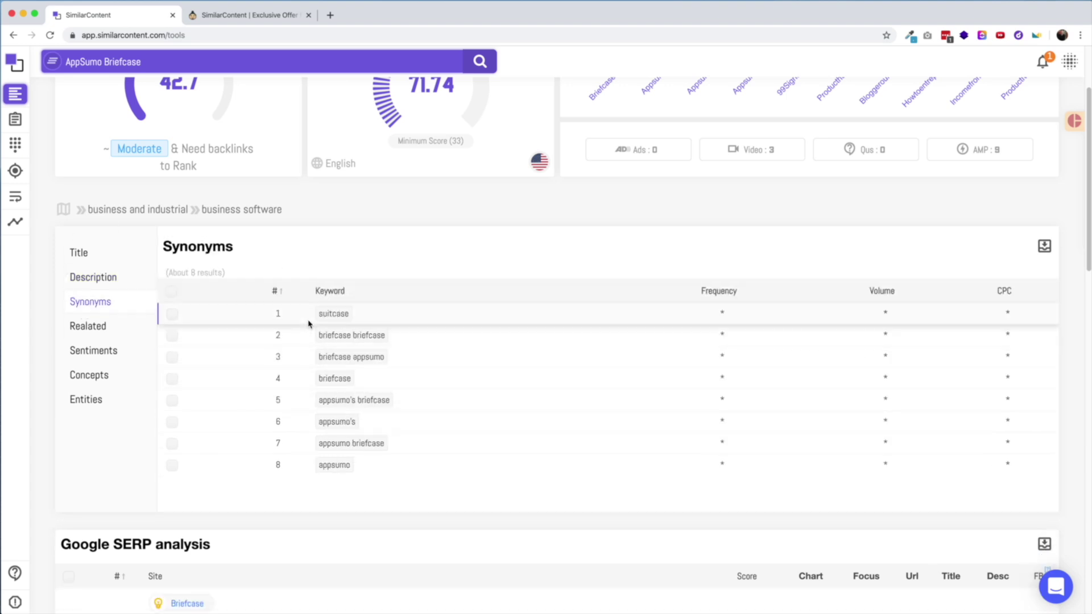
pyautogui.click(89, 330)
pyautogui.click(86, 398)
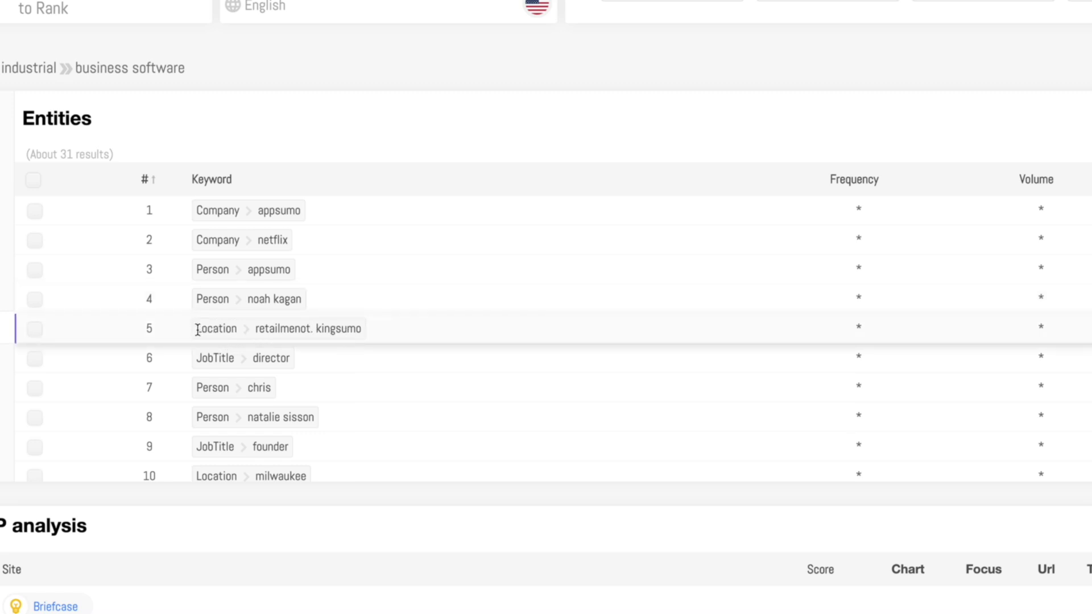
pyautogui.scroll(-3, 195, 326)
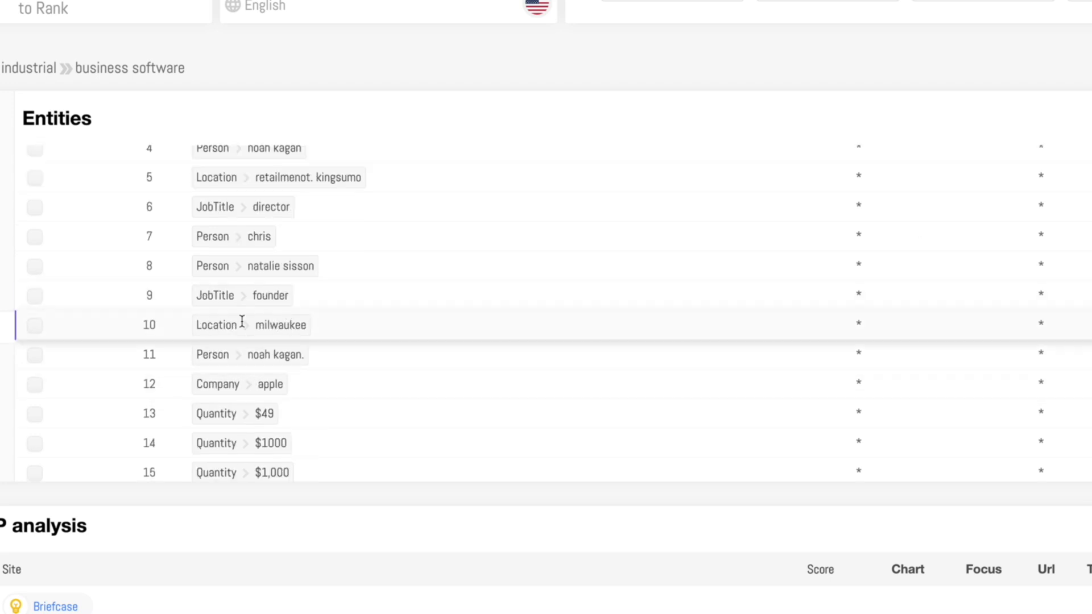
# Examine the ranking sites and their scores in the Google SERP analysis.
pyautogui.scroll(-5, 276, 333)
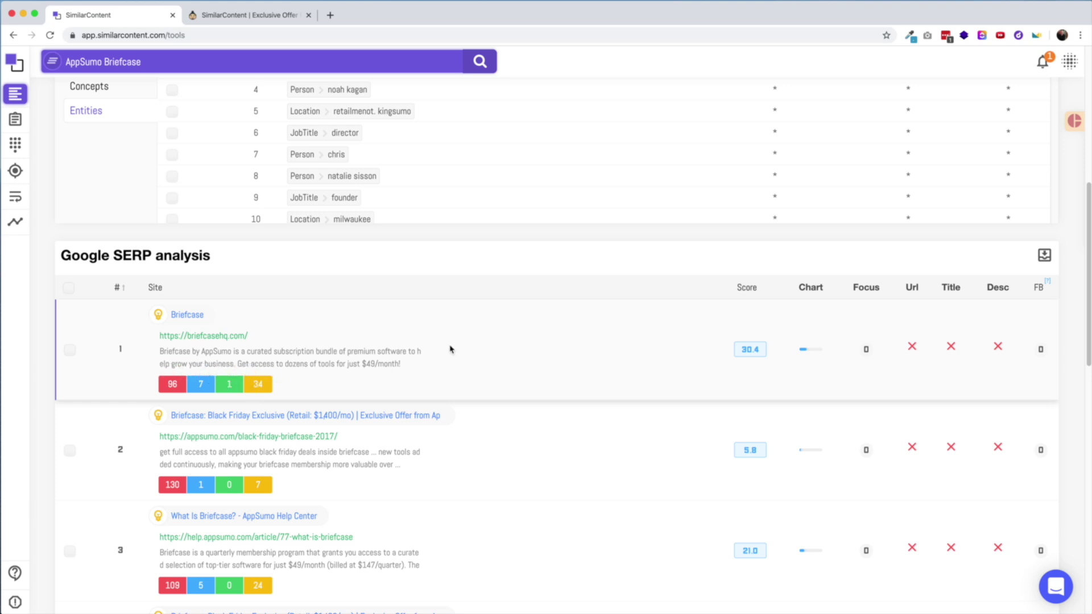
pyautogui.scroll(-1, 449, 349)
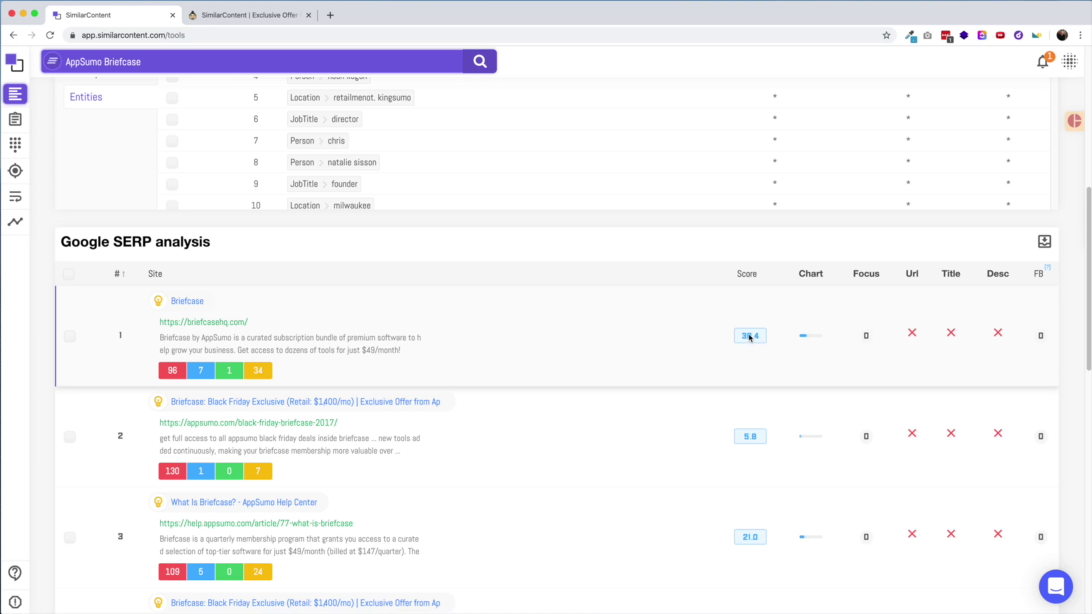
pyautogui.scroll(3, 847, 373)
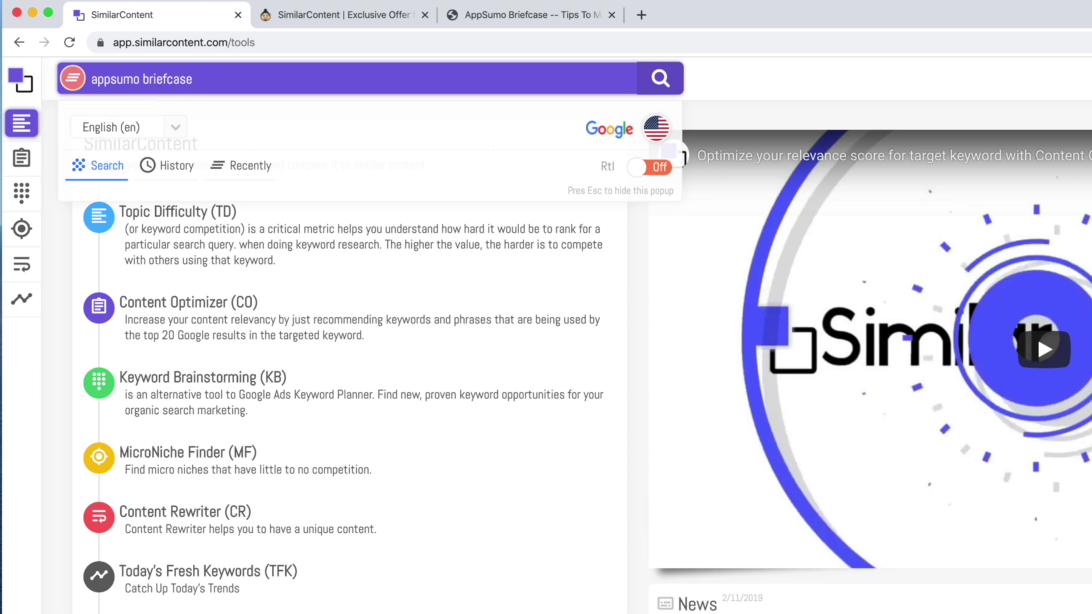
# Look through the search history and the recent searches for the "appsumo briefcase" entry.
pyautogui.click(153, 170)
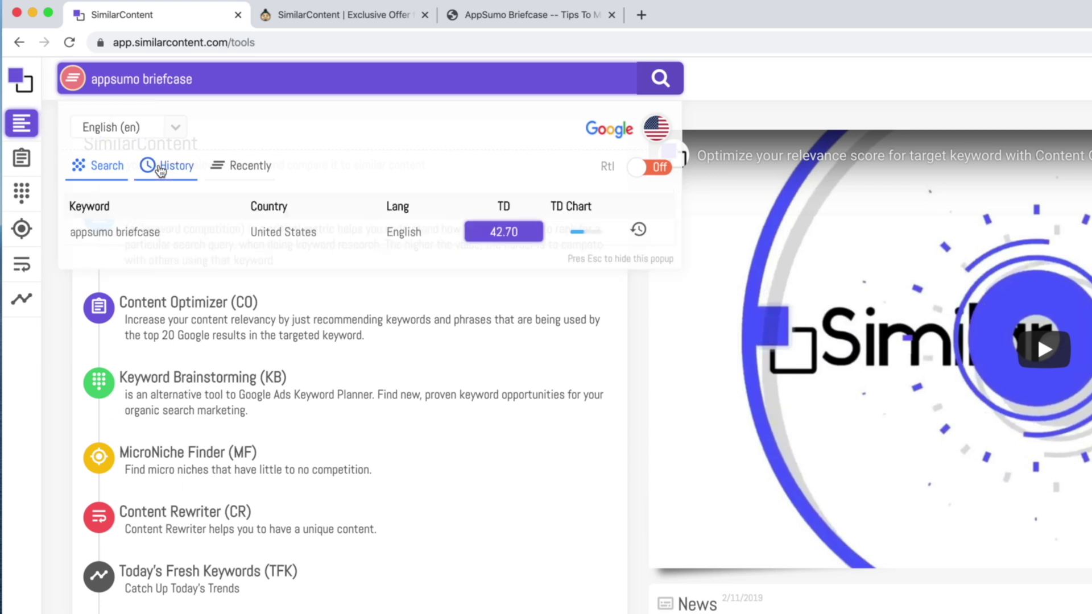
pyautogui.click(245, 177)
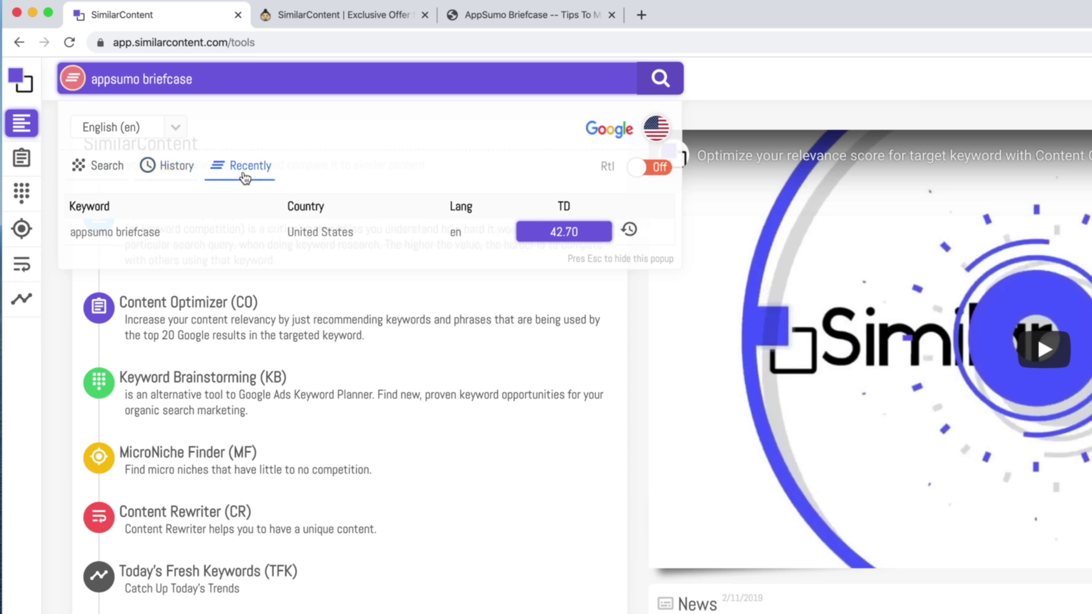
pyautogui.doubleClick(91, 232)
pyautogui.doubleClick(302, 232)
pyautogui.click(649, 241)
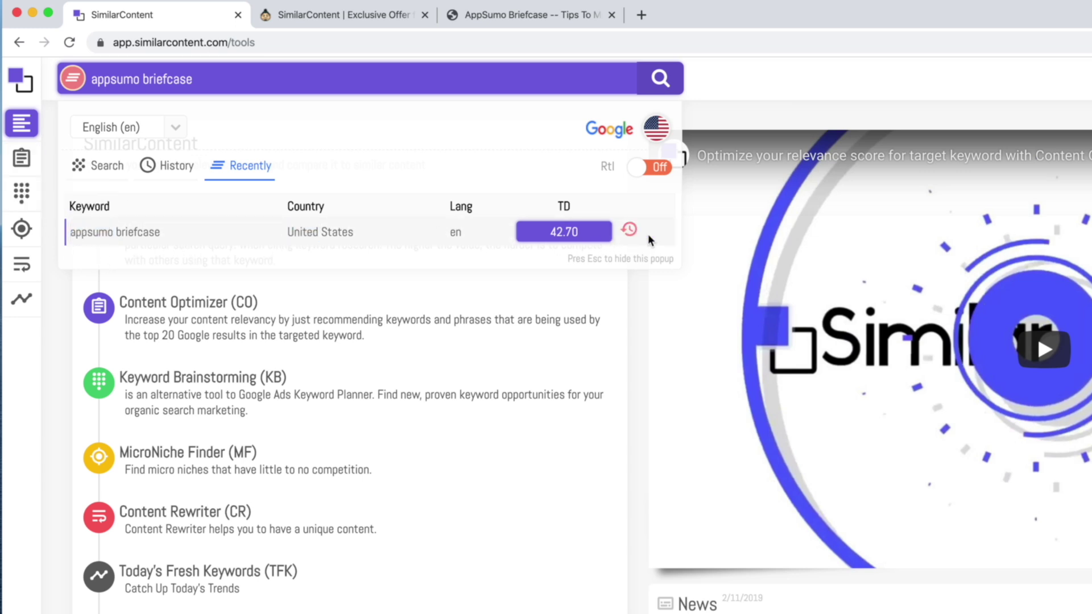
pyautogui.click(167, 166)
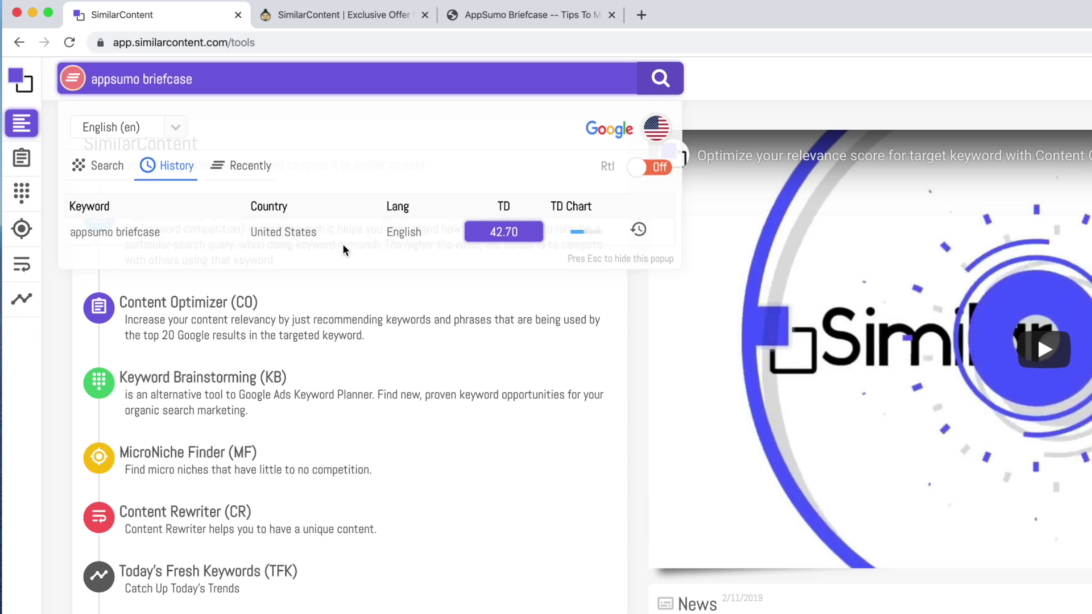
pyautogui.tripleClick(139, 238)
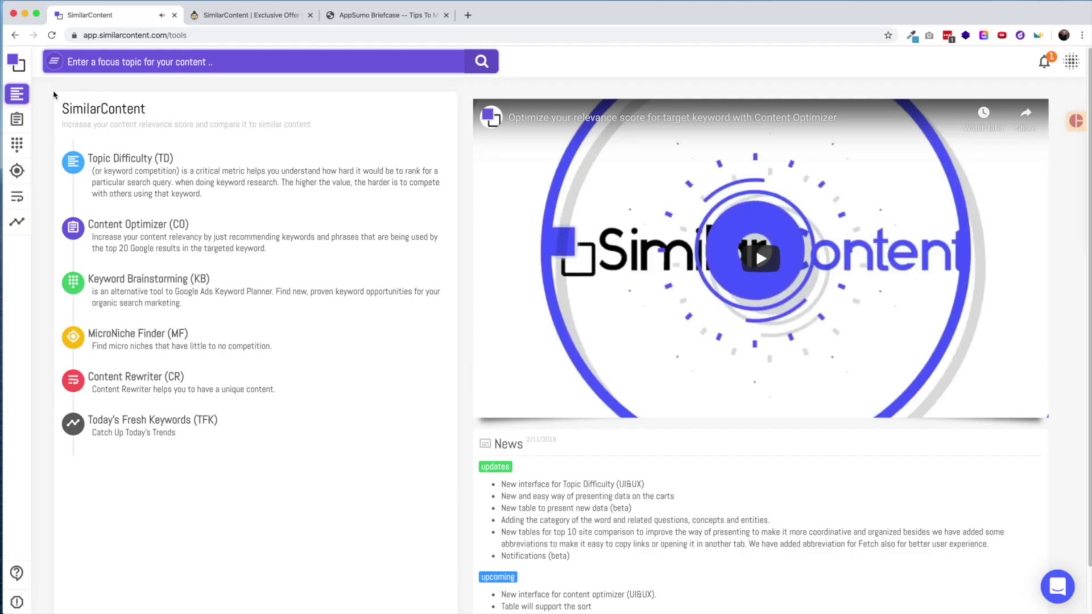
pyautogui.click(21, 123)
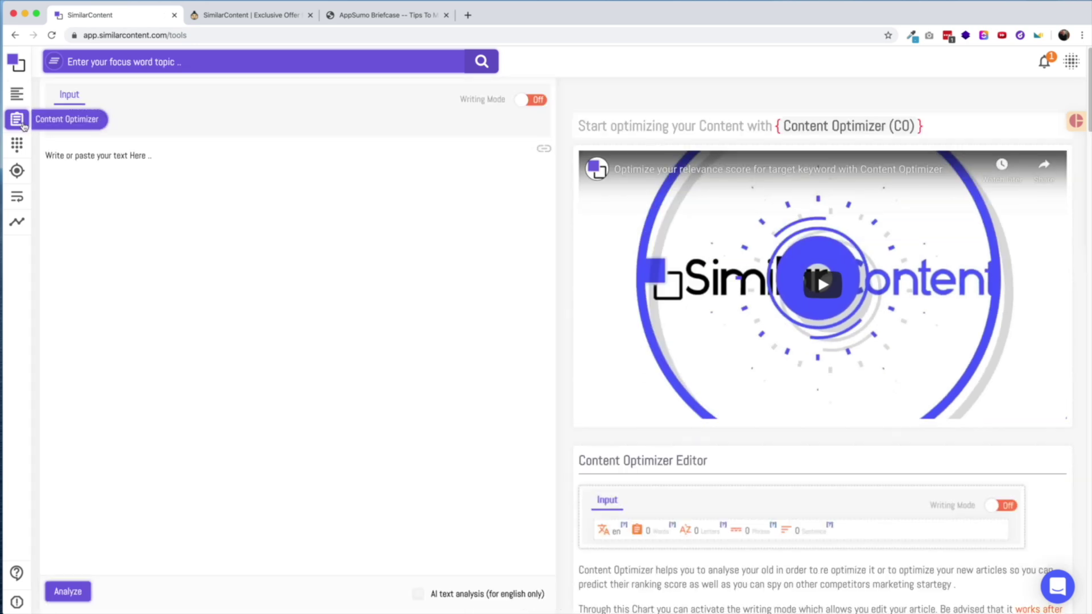
pyautogui.click(544, 150)
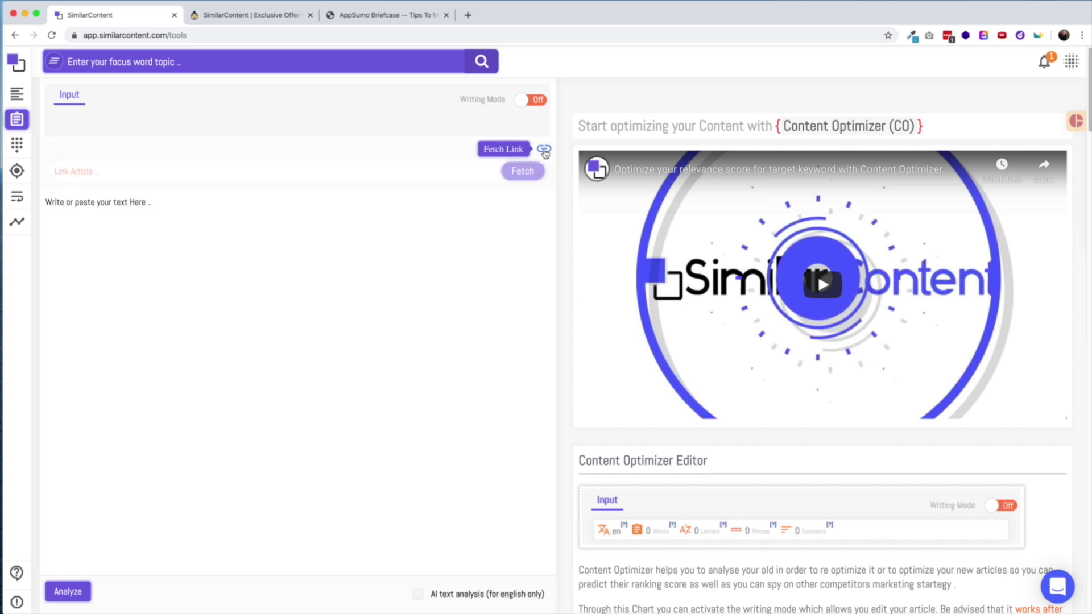
pyautogui.click(232, 170)
pyautogui.write('https://thatltd.life/review/briefcase-appsumo/')
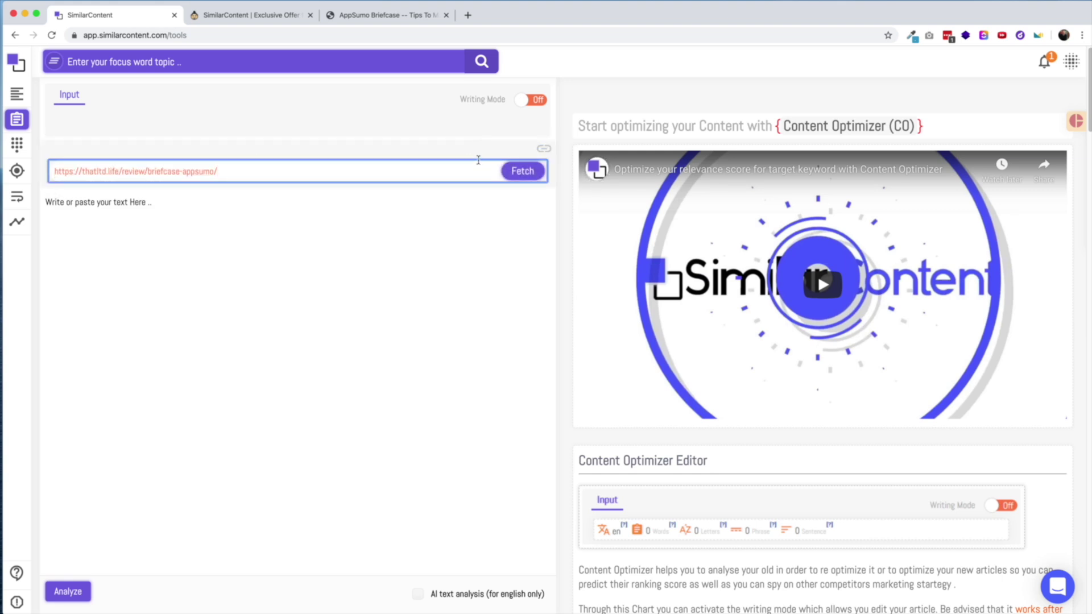
pyautogui.press('Return')
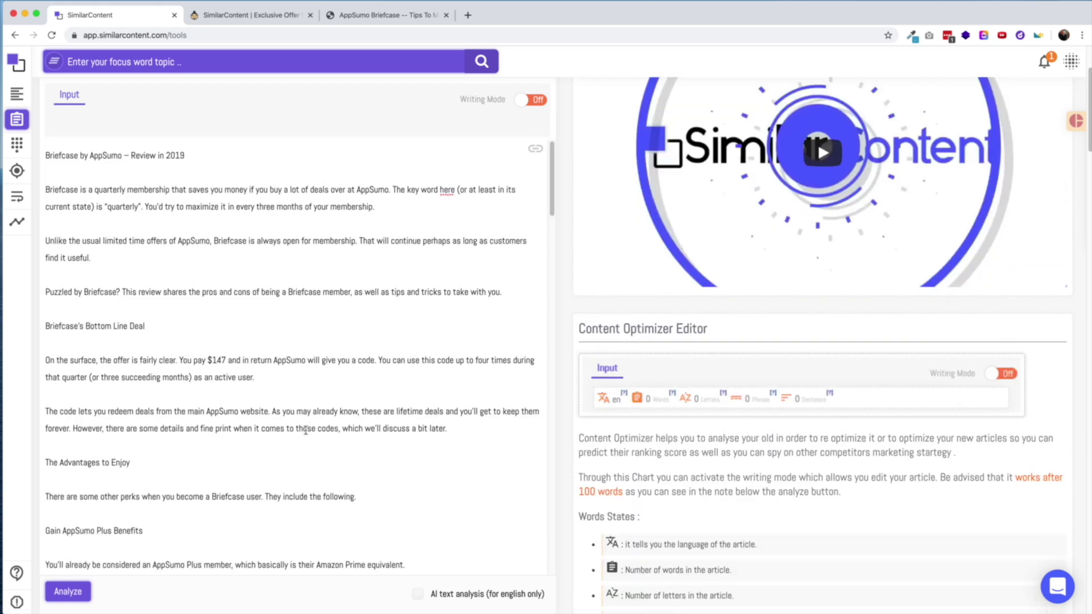
# Analyze the fetched Briefcase review for its relevancy score and keyword usage.
pyautogui.click(67, 593)
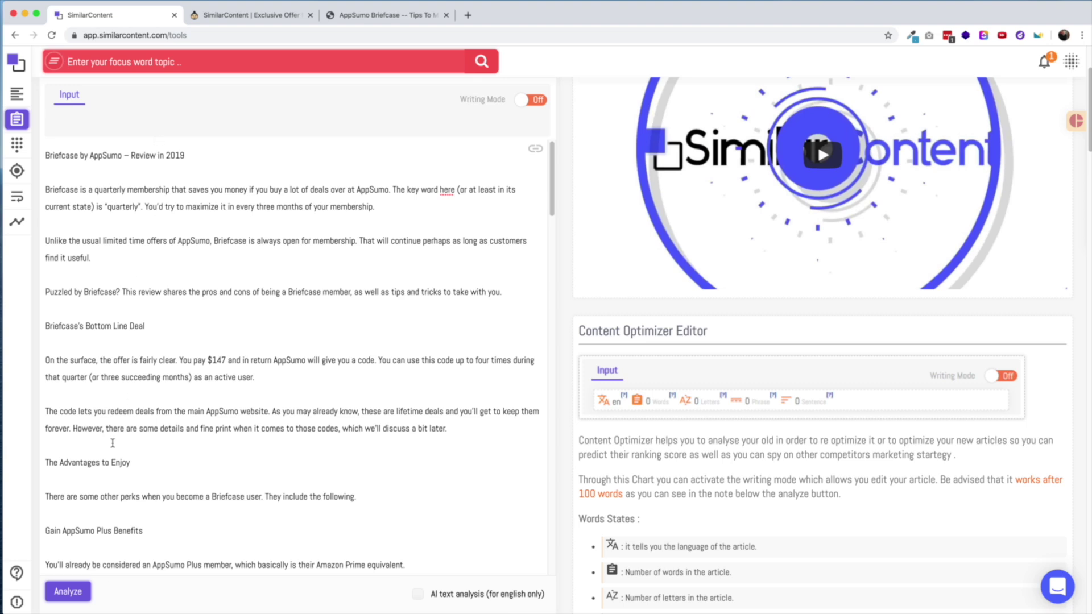
pyautogui.click(220, 340)
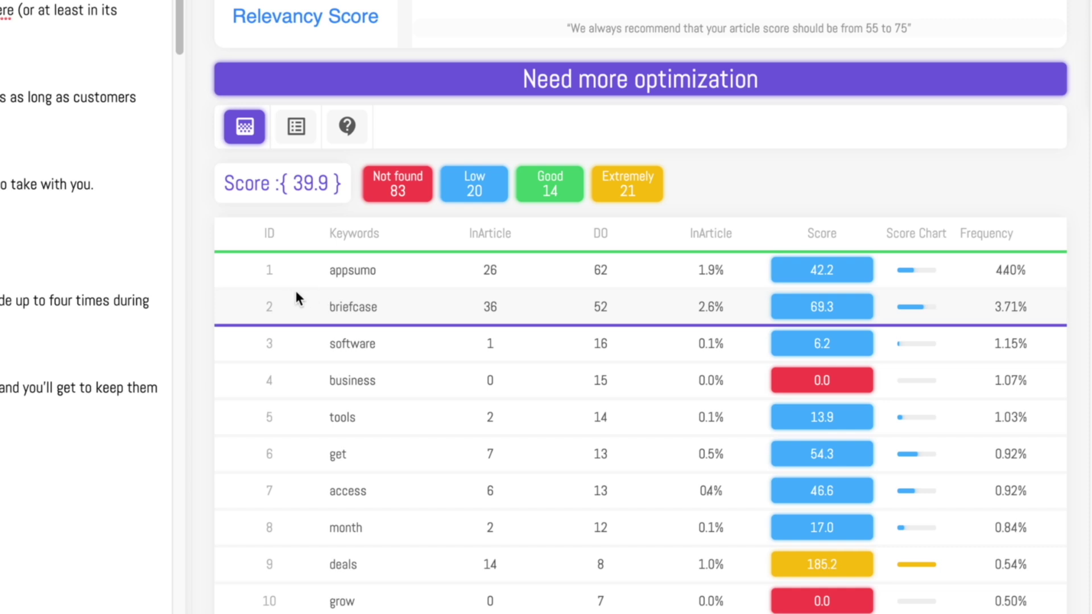
# Filter the analyzed keywords by the Not found, Low and Good score categories in turn.
pyautogui.click(396, 197)
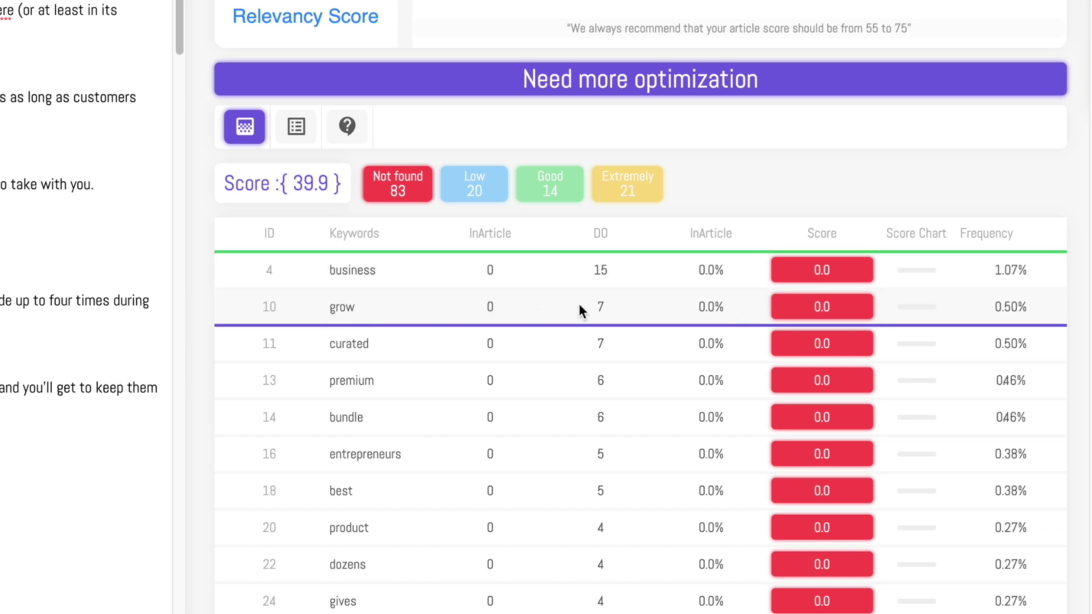
pyautogui.click(488, 194)
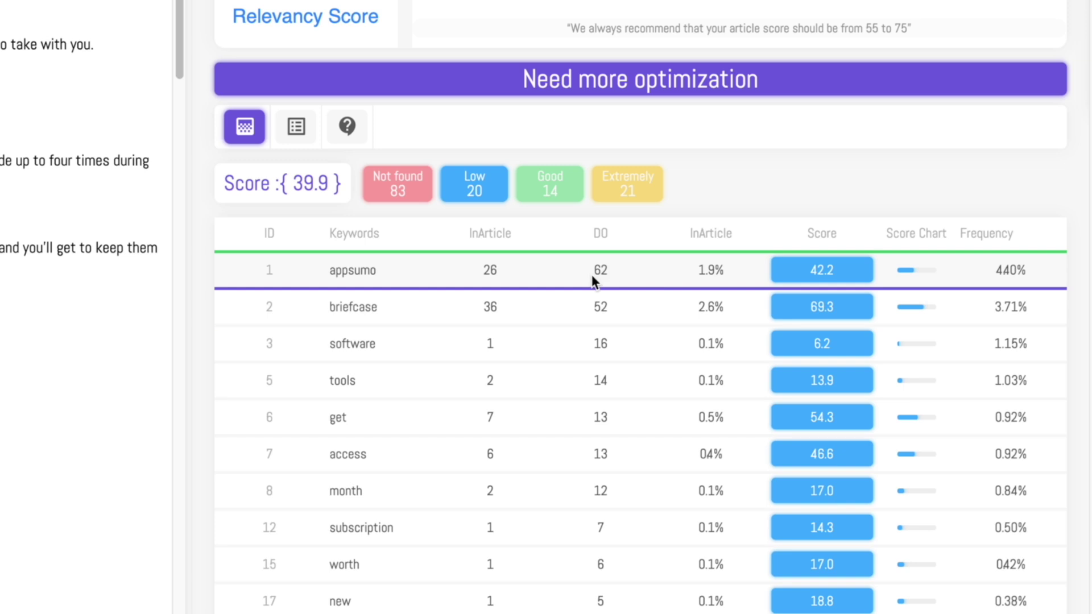
pyautogui.click(551, 199)
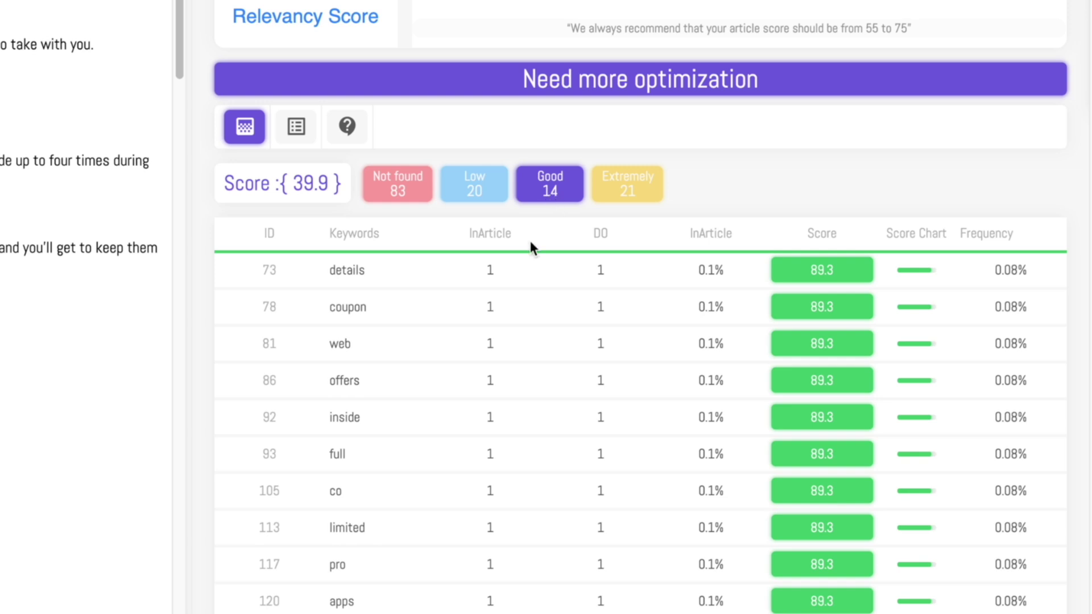
# Filter the single-word keywords by the Extremely category and the multi-word keywords by the Not found category.
pyautogui.click(629, 192)
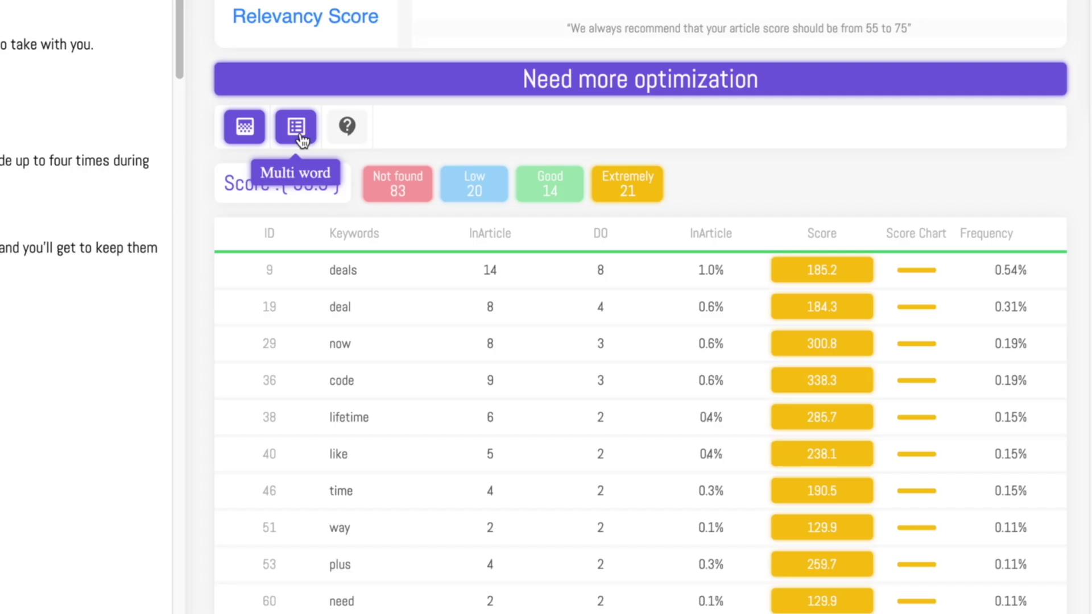
pyautogui.click(620, 247)
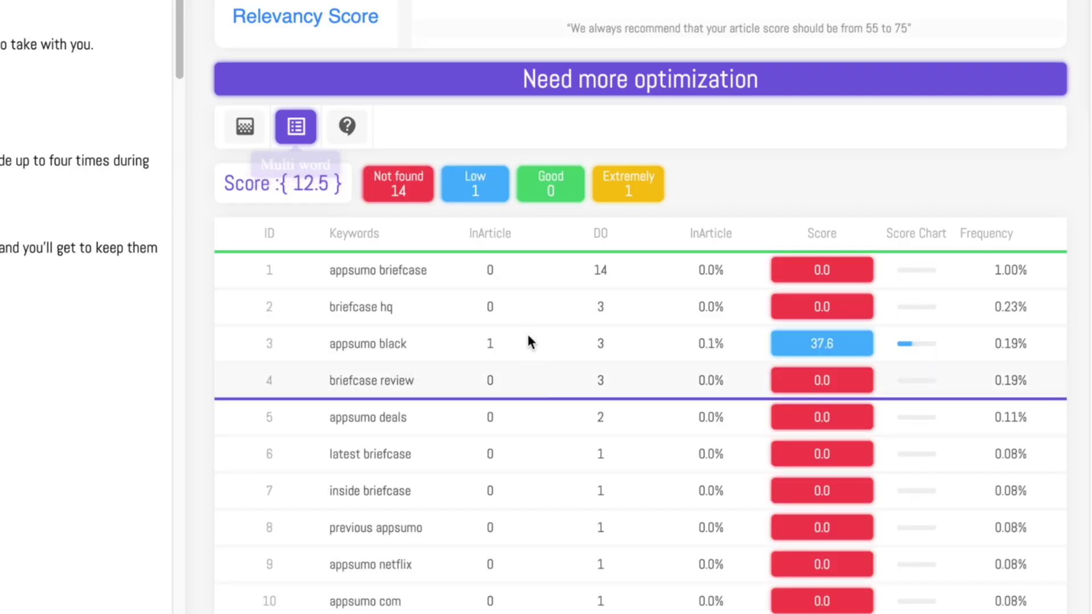
pyautogui.click(411, 198)
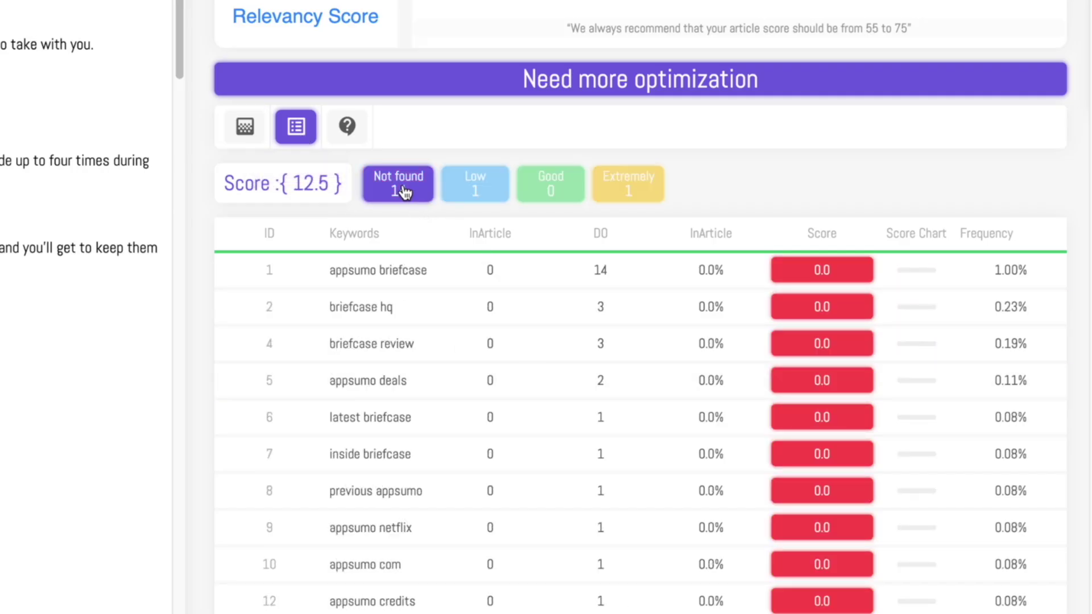
# Examine the article's questions, categories, Keyword Ranking Predictor list and the two remaining analysis sections.
pyautogui.click(358, 138)
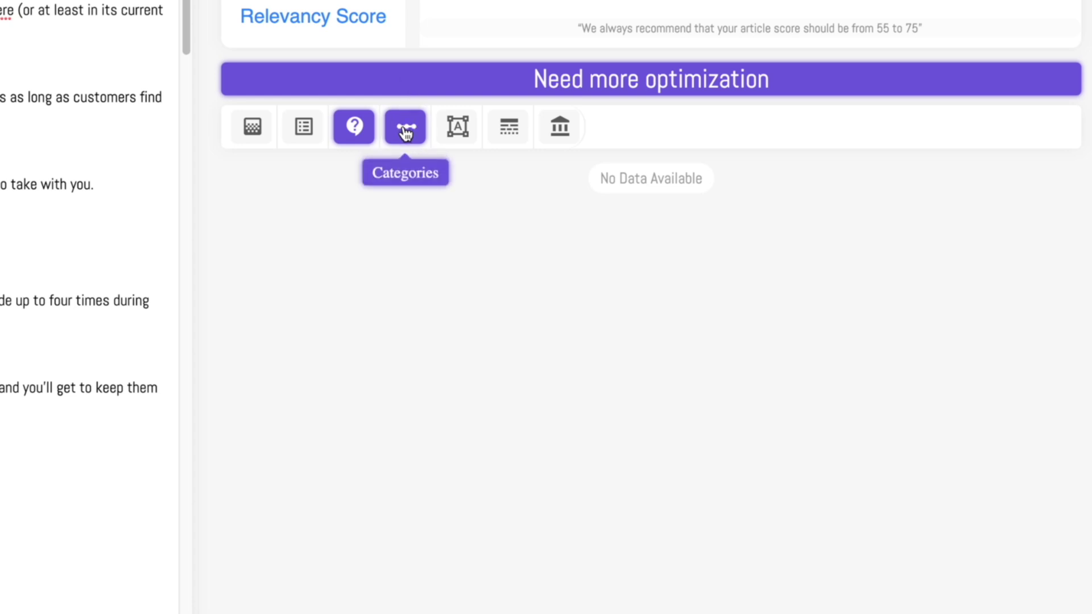
pyautogui.click(403, 128)
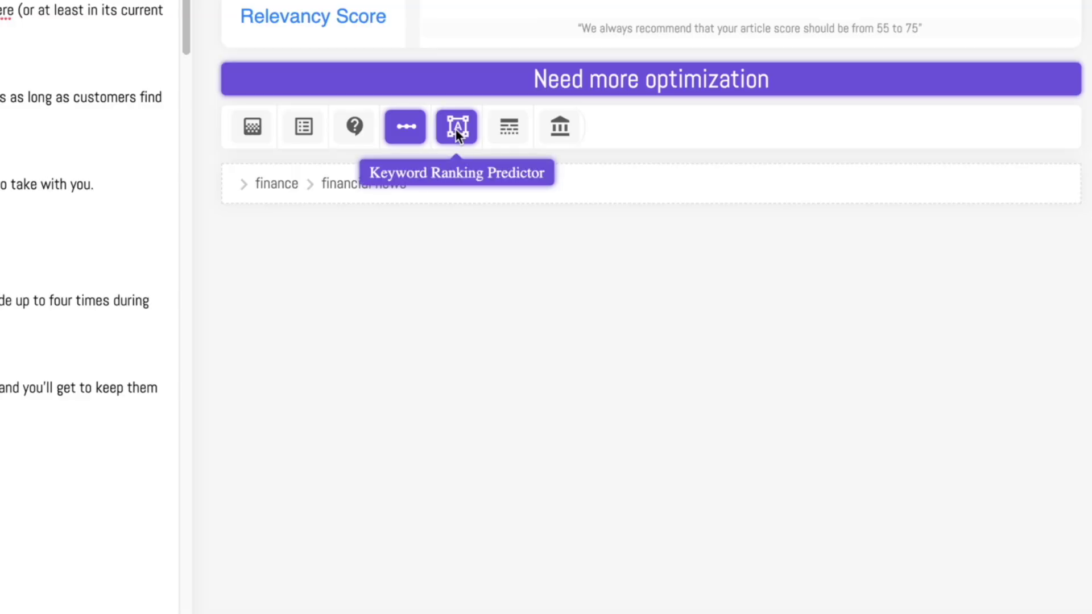
pyautogui.click(455, 129)
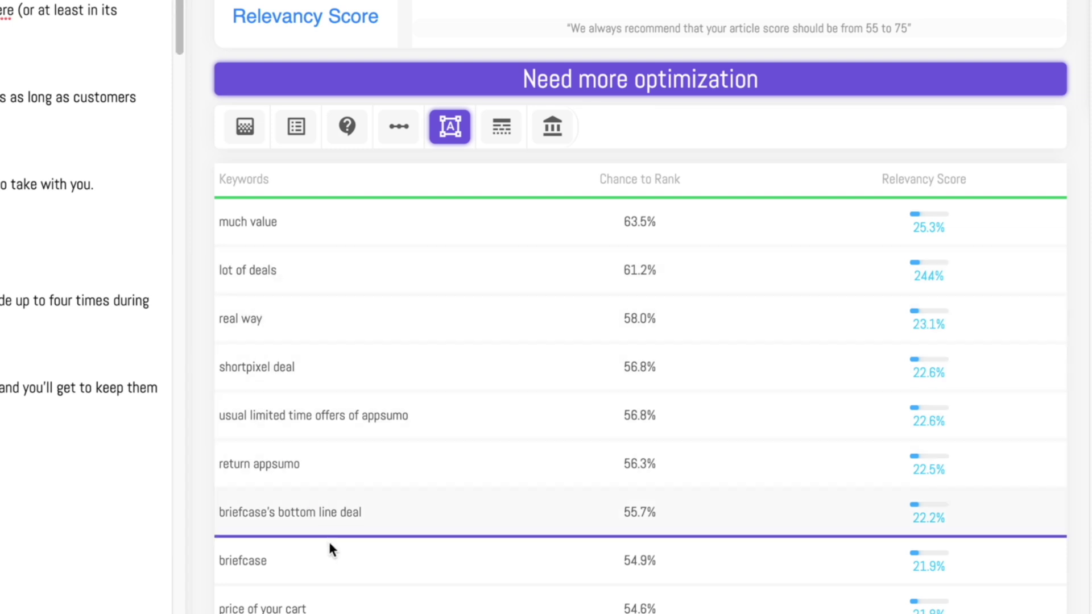
pyautogui.scroll(-1, 330, 544)
pyautogui.scroll(-5, 329, 540)
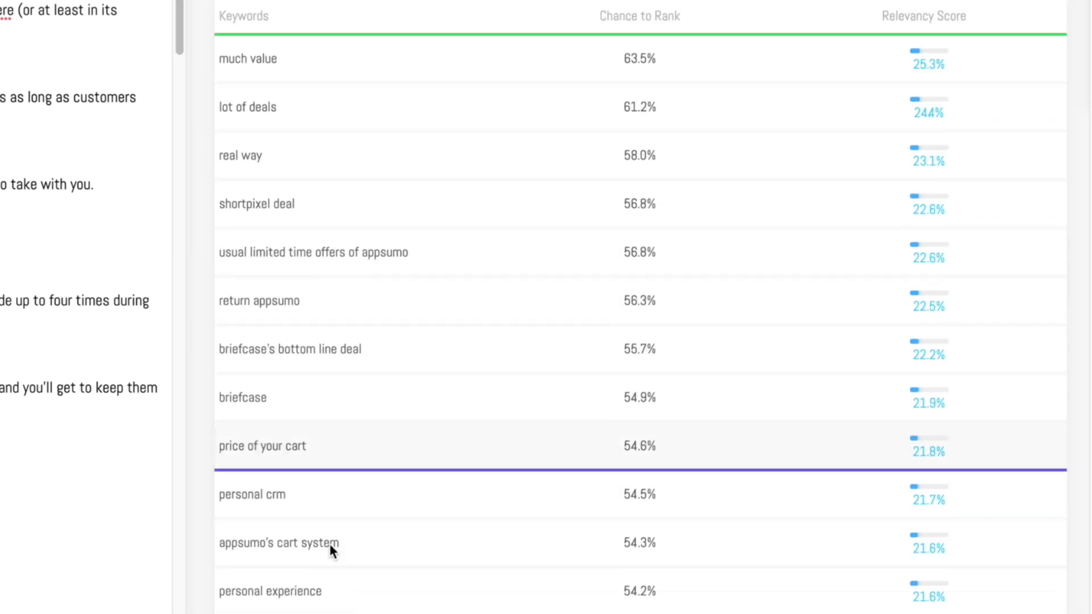
pyautogui.scroll(6, 333, 549)
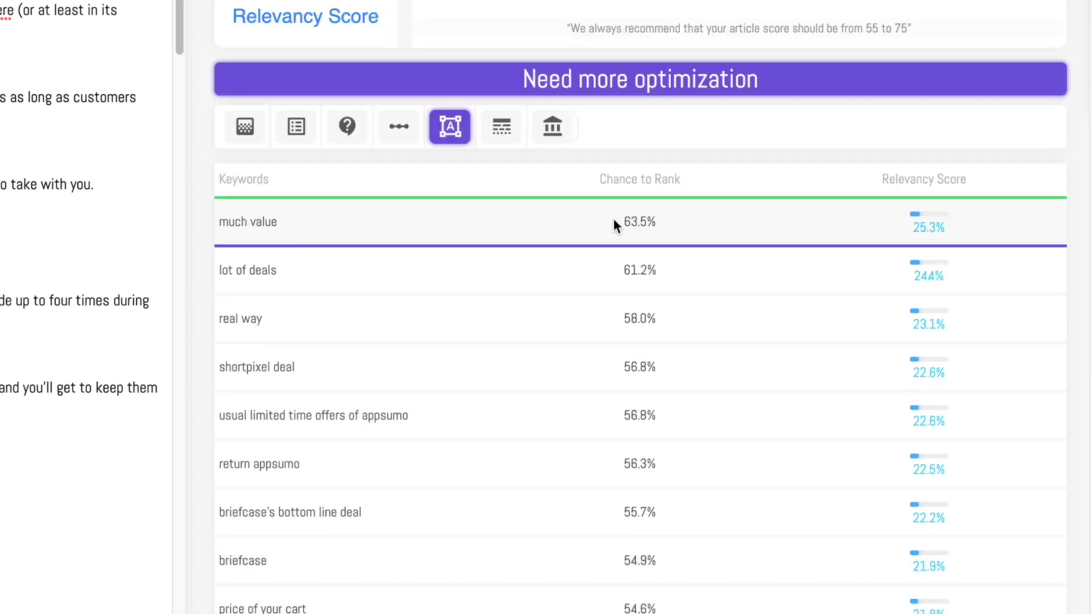
pyautogui.click(505, 131)
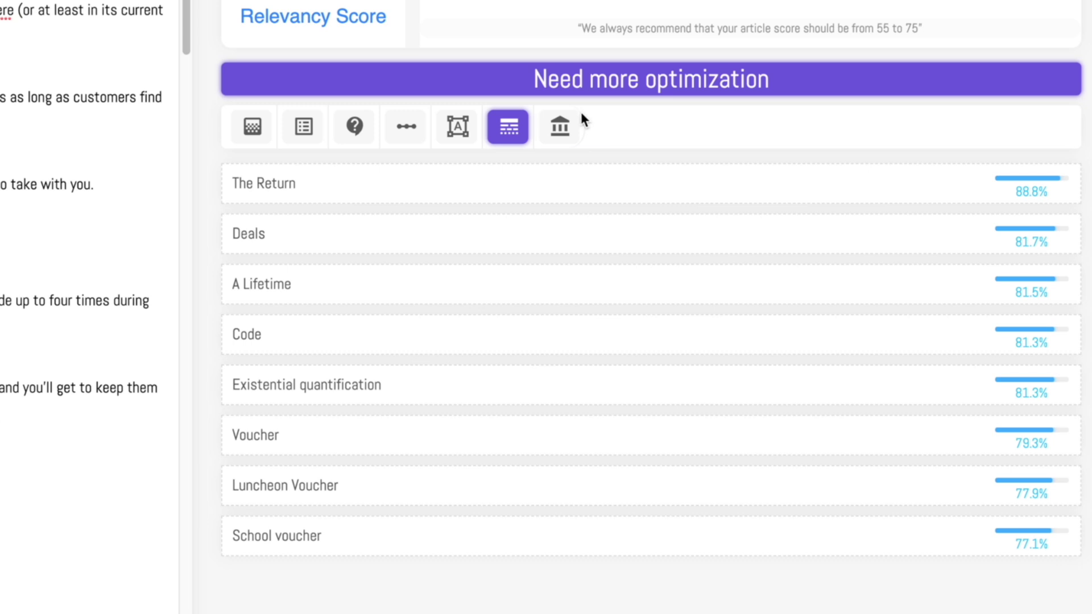
pyautogui.click(566, 125)
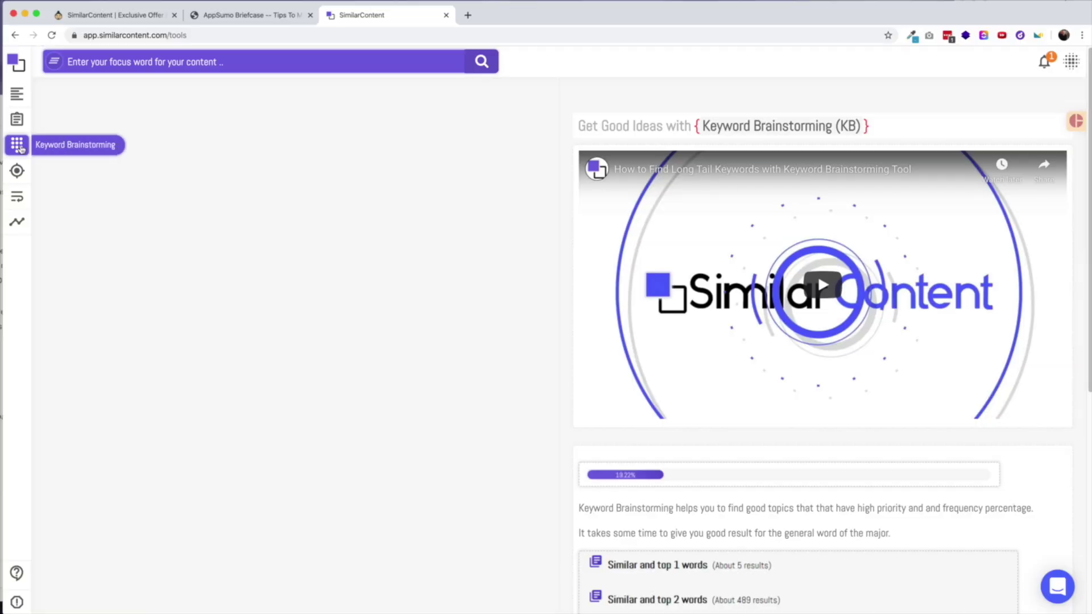
# Search Keyword Brainstorming for "Briefcase AppSumo" and expand the similar and top 1 words group.
pyautogui.click(114, 60)
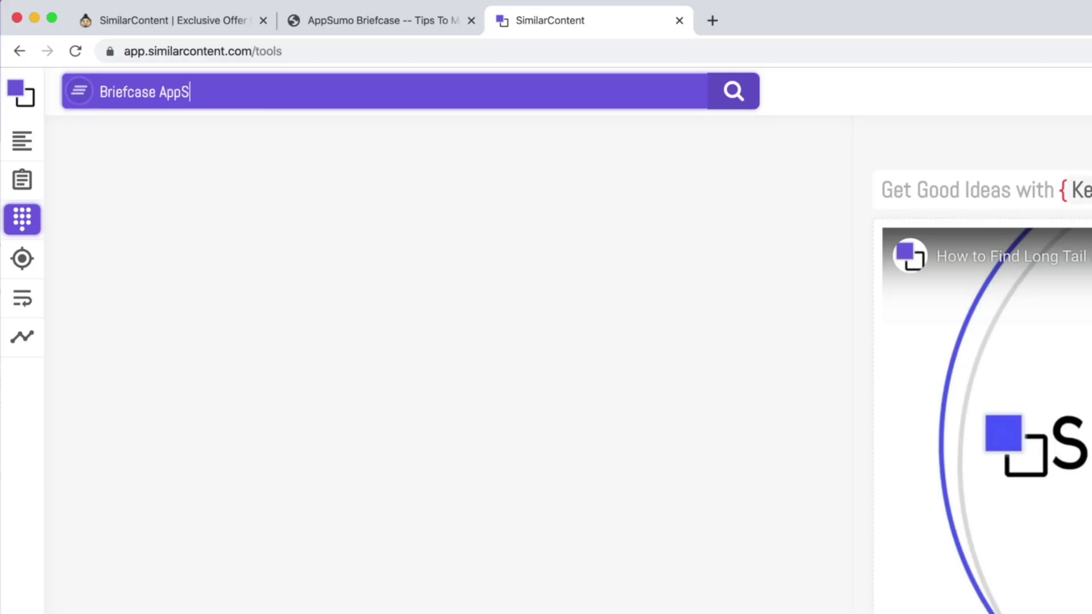
pyautogui.write('umo')
pyautogui.click(736, 91)
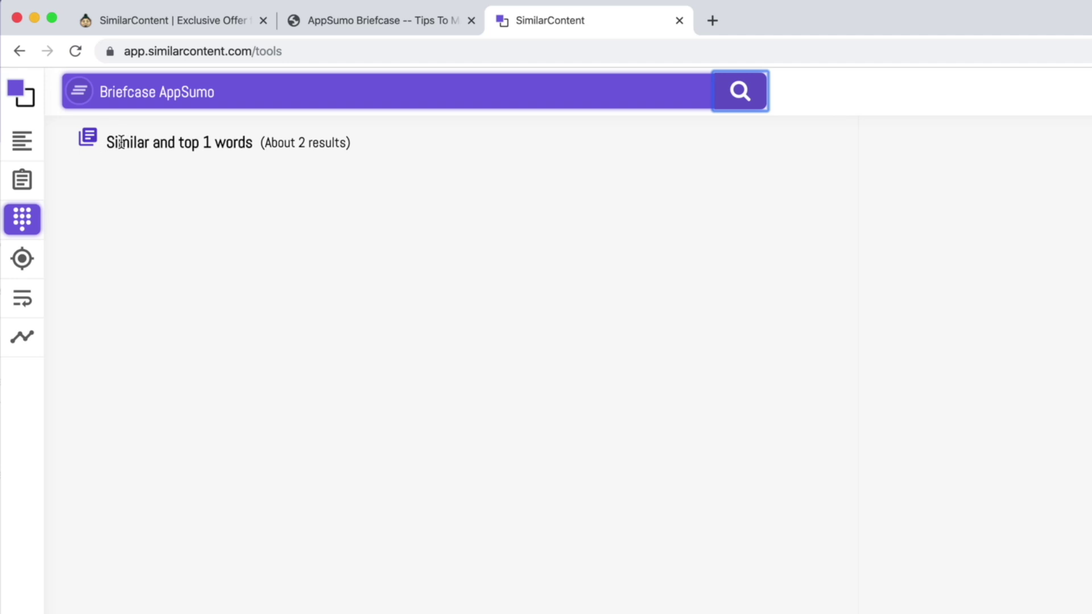
pyautogui.click(237, 143)
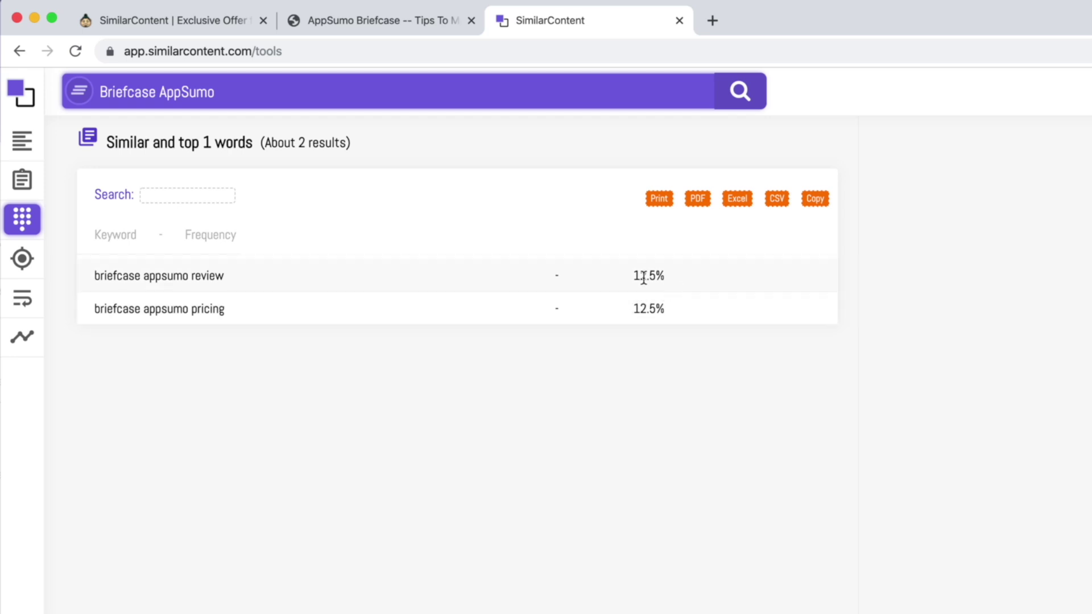
# Sort the suggested Briefcase AppSumo keywords by frequency and by keyword name.
pyautogui.click(216, 242)
pyautogui.click(131, 243)
pyautogui.click(132, 245)
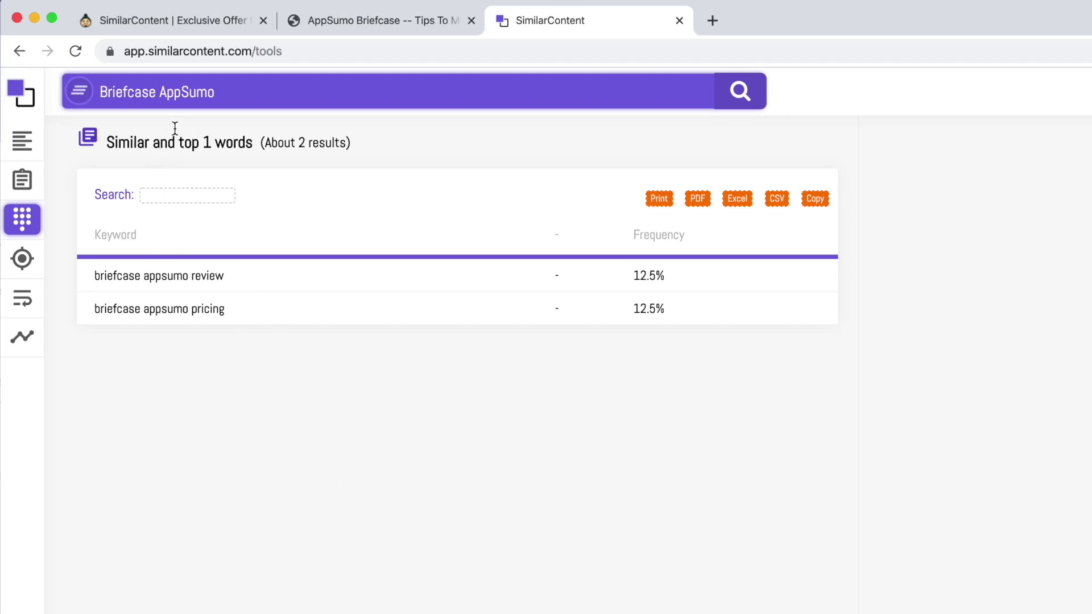
pyautogui.moveTo(224, 93); pyautogui.dragTo(39, 66)
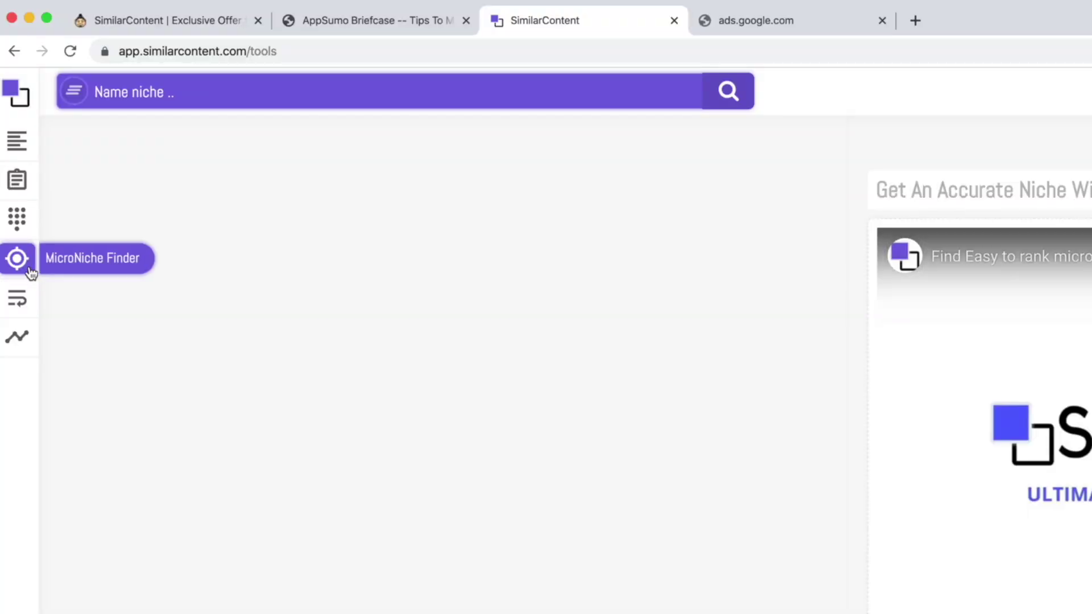
# Search the MicroNiche Finder for "software".
pyautogui.click(113, 85)
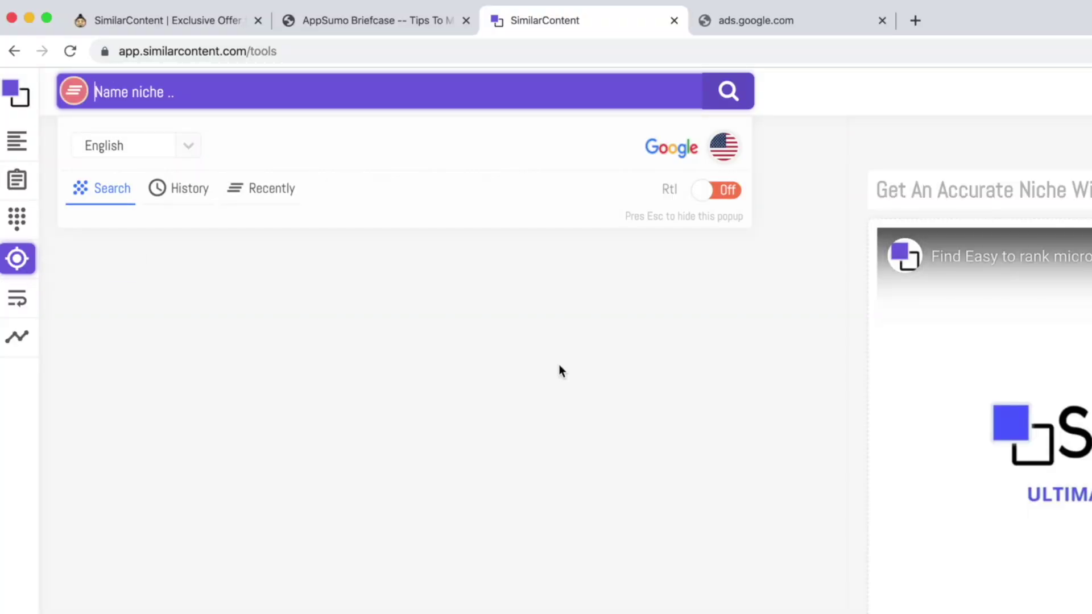
pyautogui.write('software')
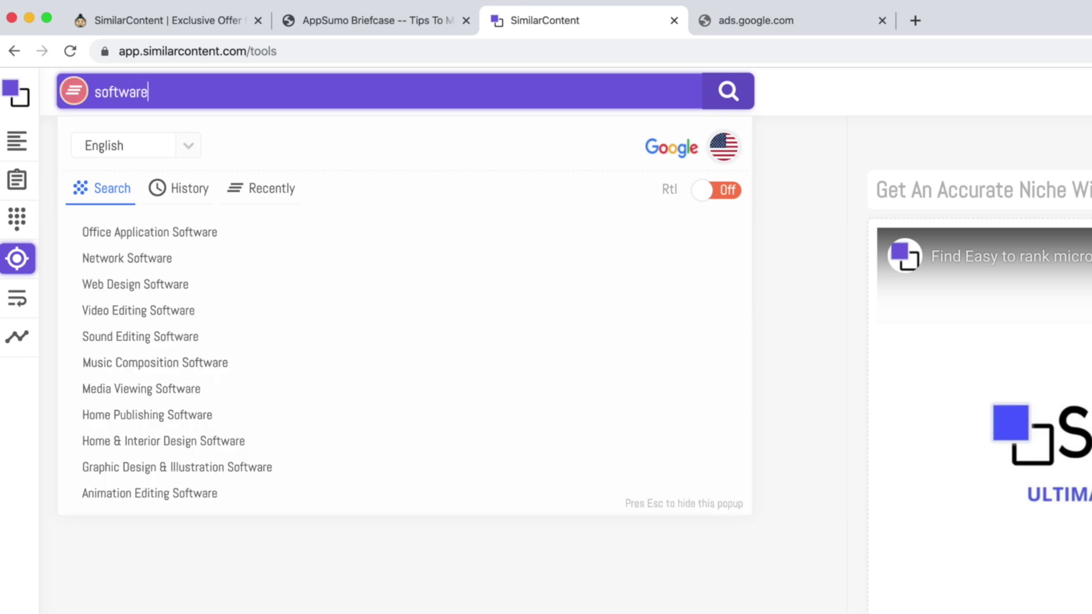
pyautogui.click(735, 100)
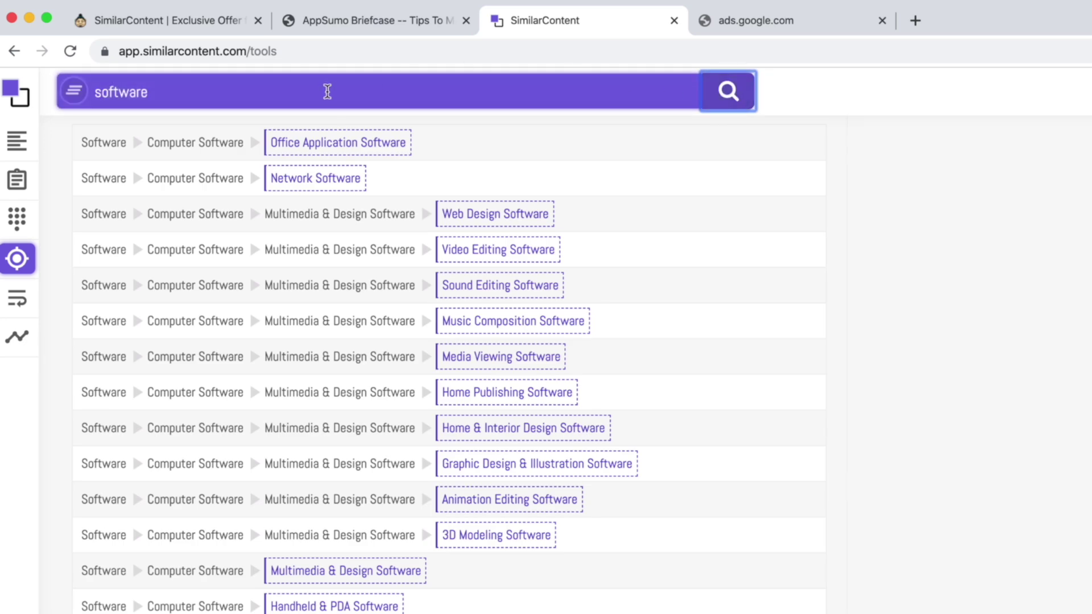
# Look over the suggested software niches, including Office Application, Network, Web Design and Video Editing Software.
pyautogui.click(481, 257)
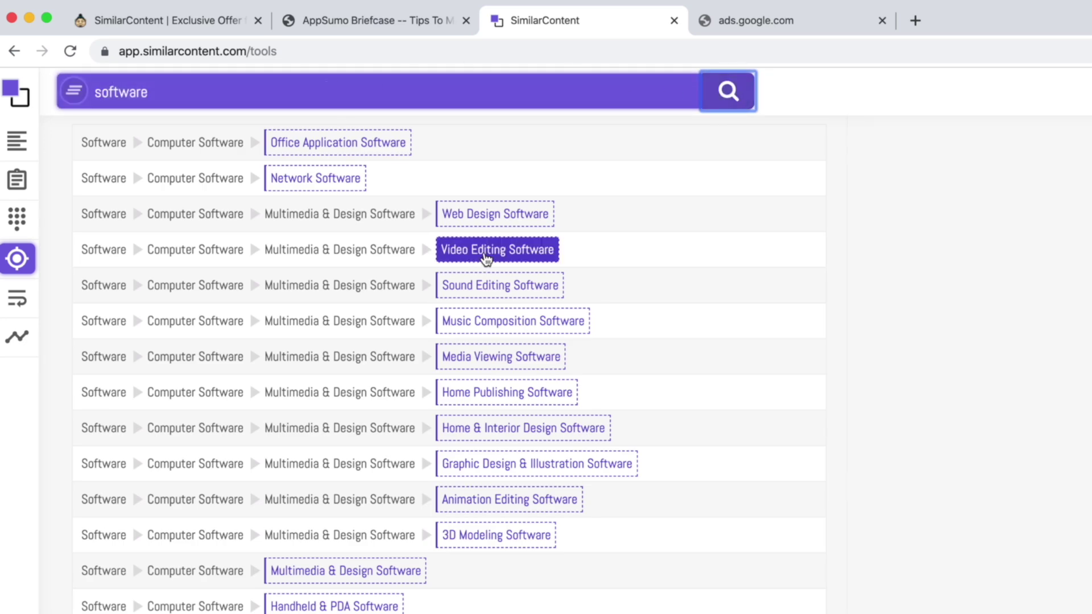
pyautogui.click(283, 152)
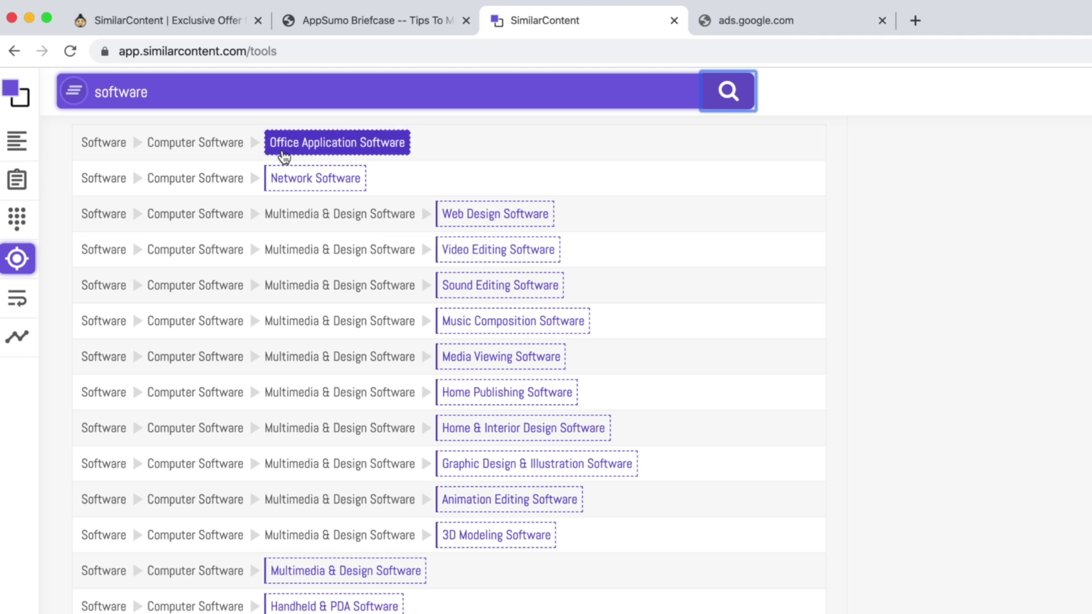
pyautogui.click(356, 183)
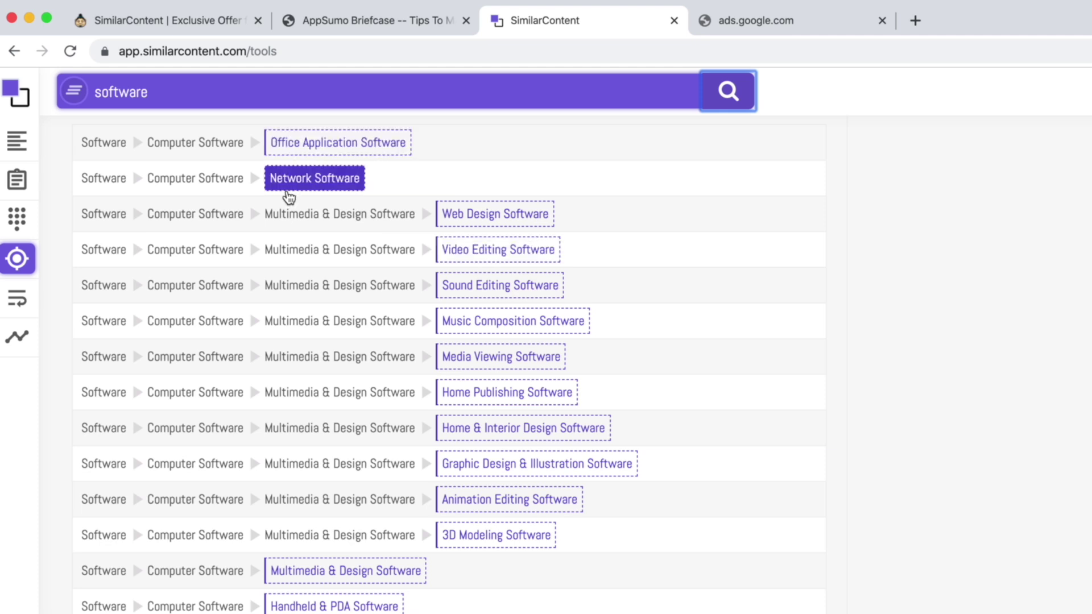
pyautogui.click(466, 218)
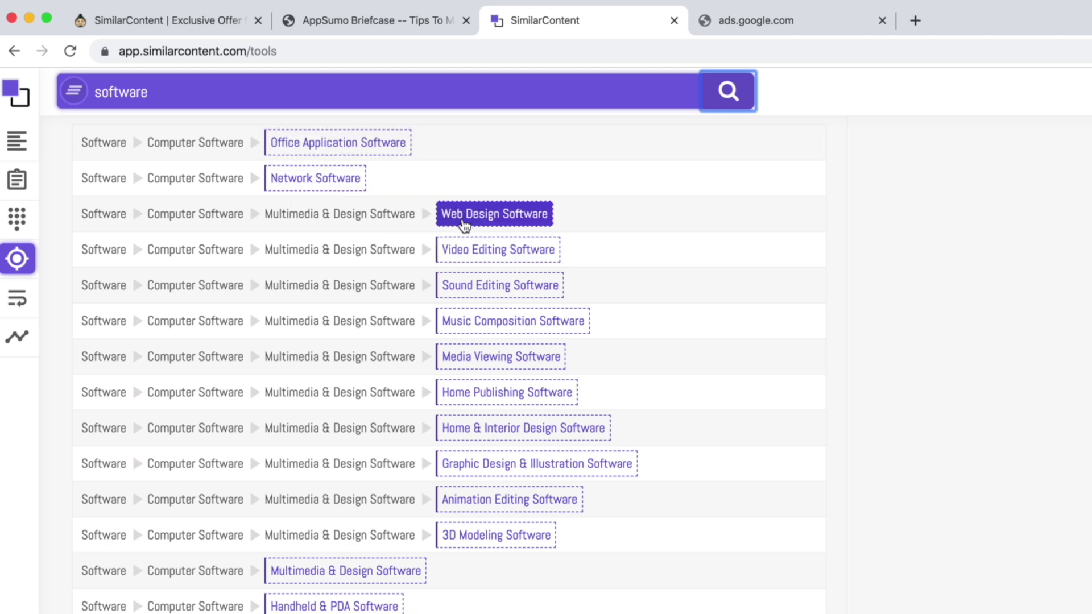
pyautogui.click(454, 248)
pyautogui.click(455, 248)
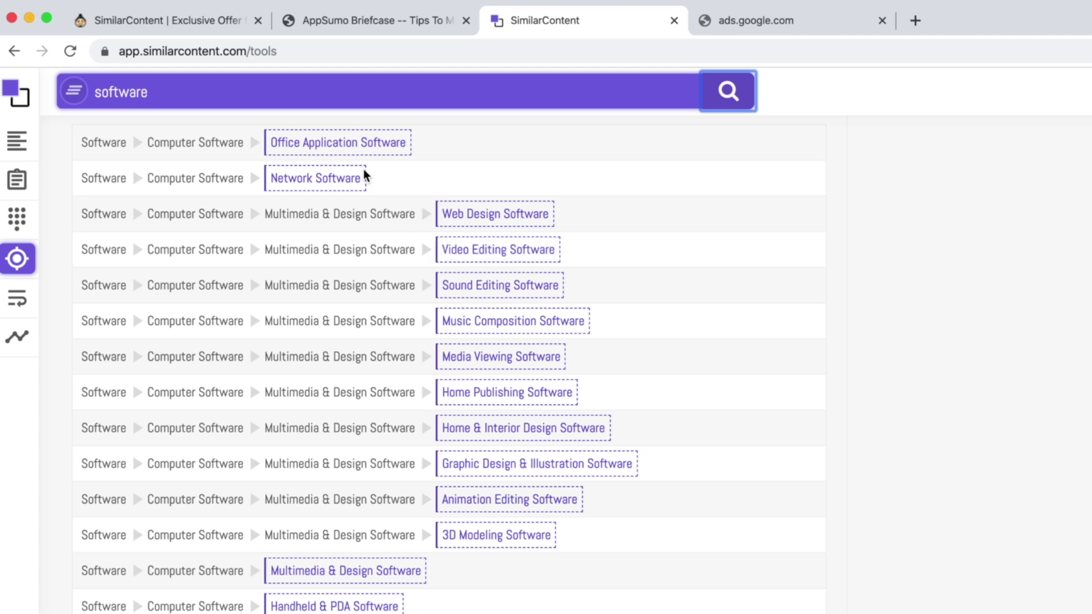
# Run the niche search for Office Application Software and dismiss the completion notification.
pyautogui.click(277, 142)
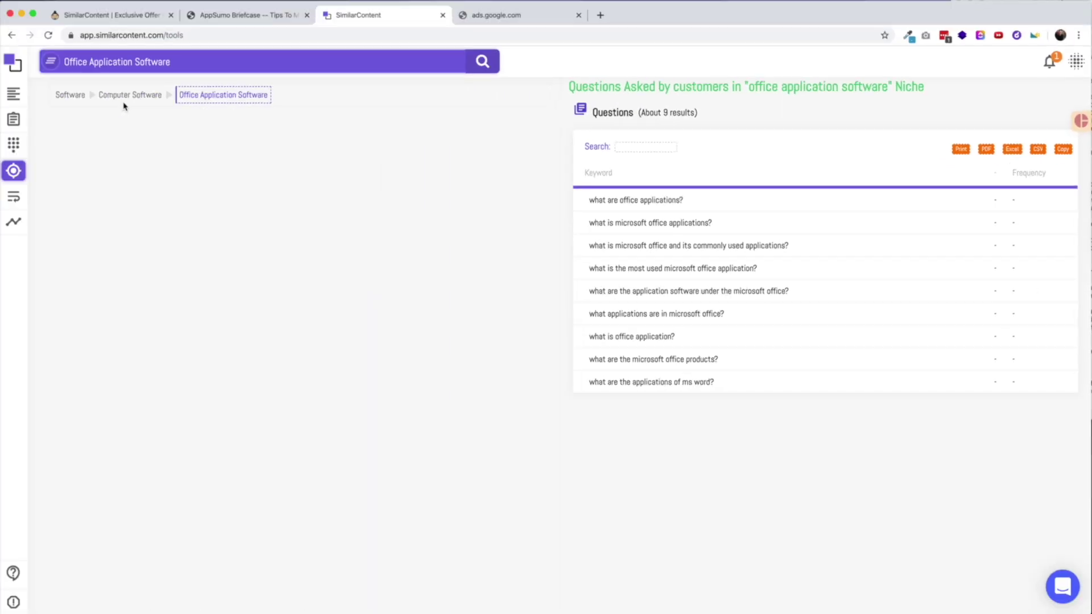
pyautogui.click(174, 61)
pyautogui.click(483, 62)
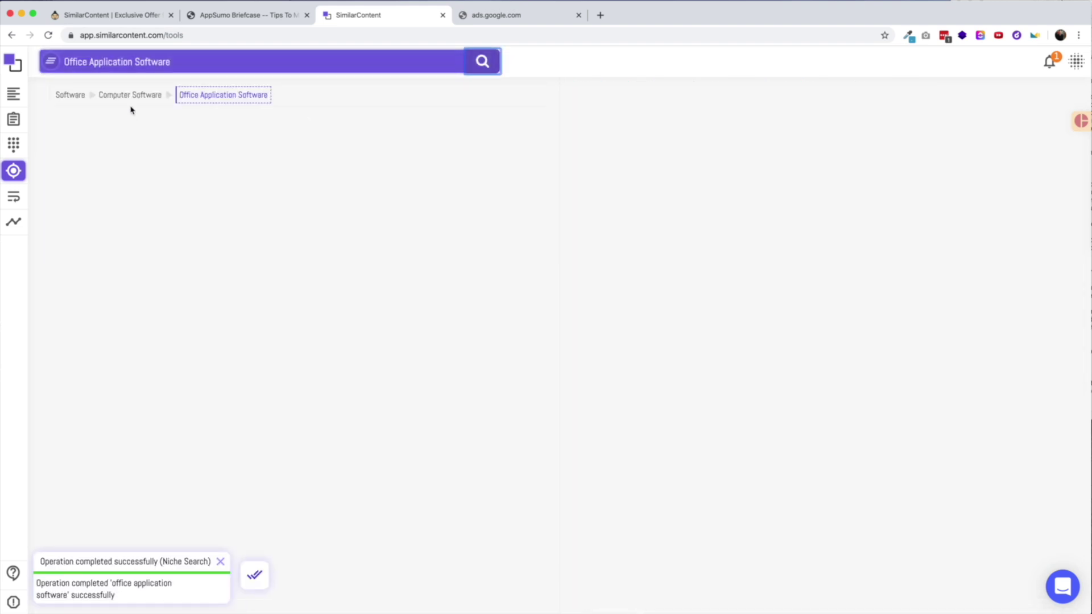
pyautogui.click(261, 574)
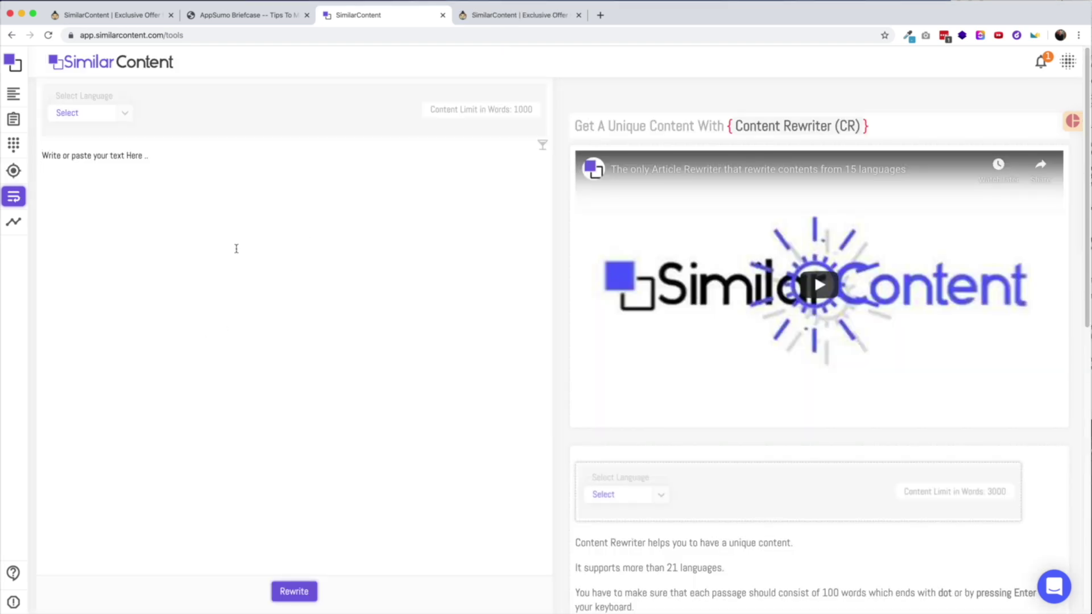
# Copy the introductory paragraphs below the video on the AppSumo SimilarContent page into the Content Rewriter.
pyautogui.click(196, 292)
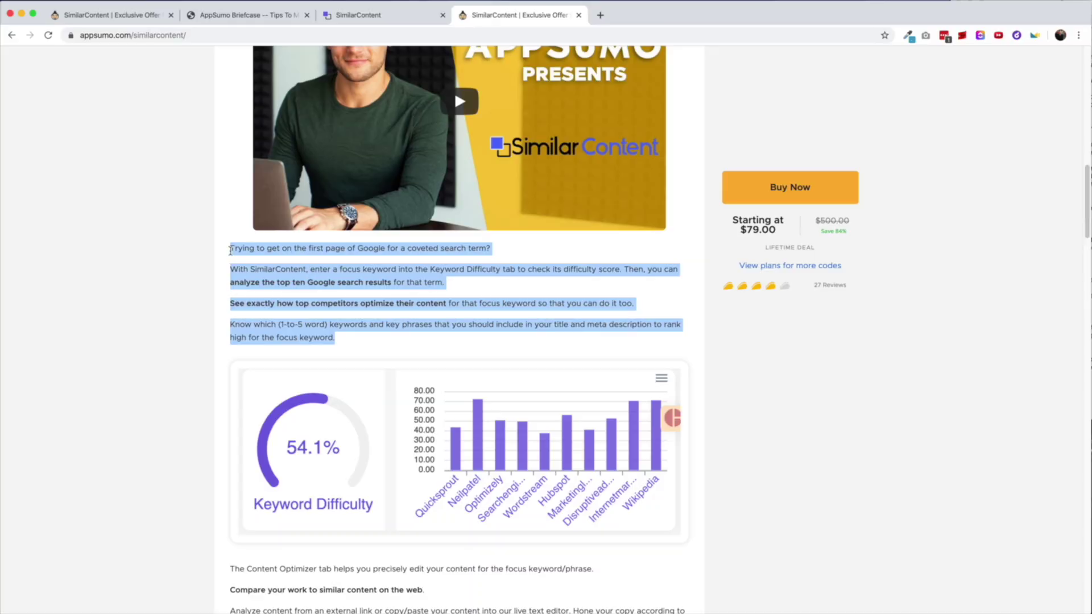
pyautogui.rightClick(323, 314)
pyautogui.click(346, 341)
pyautogui.click(358, 15)
pyautogui.rightClick(181, 200)
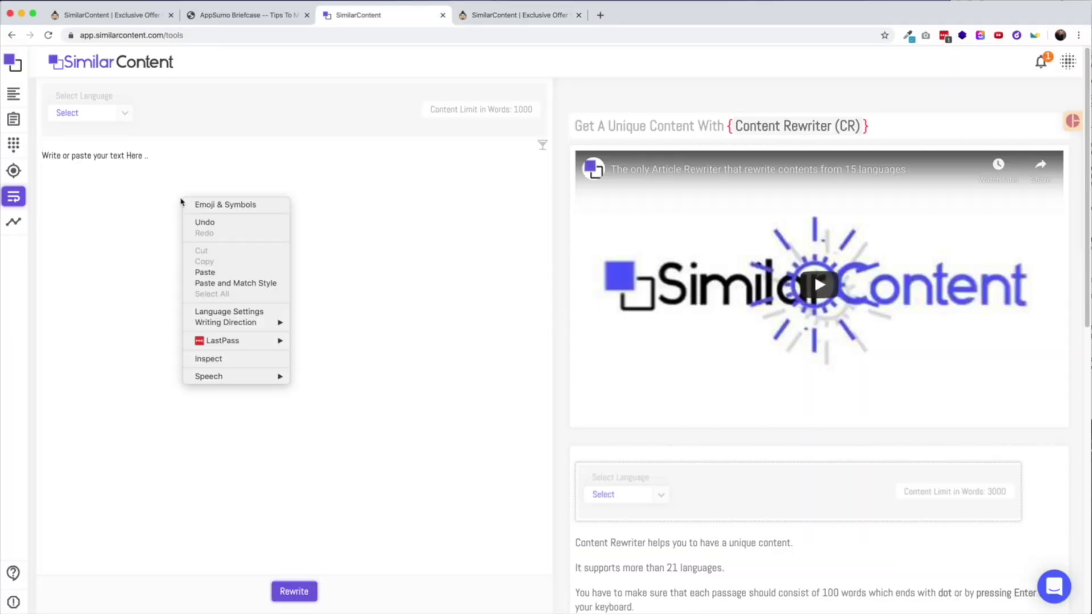
pyautogui.click(213, 272)
# Rewrite the pasted text with the language English (en) and check the original paragraph that mentions SimilarContent.
pyautogui.click(293, 591)
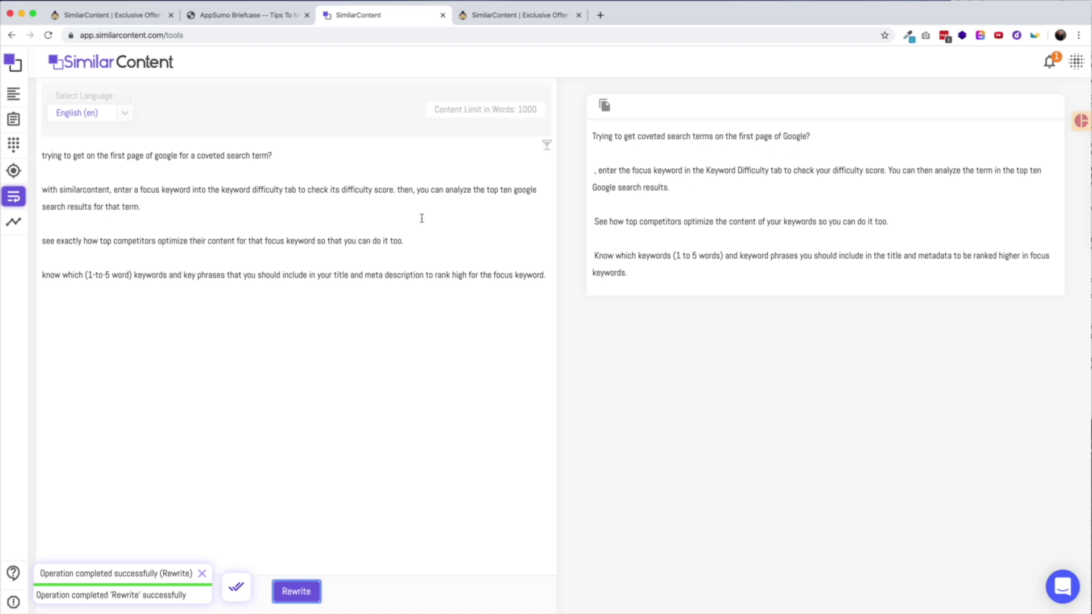
pyautogui.tripleClick(116, 196)
pyautogui.click(52, 190)
# Open Today's Fresh Keywords and choose a trend country from the country list.
pyautogui.click(12, 222)
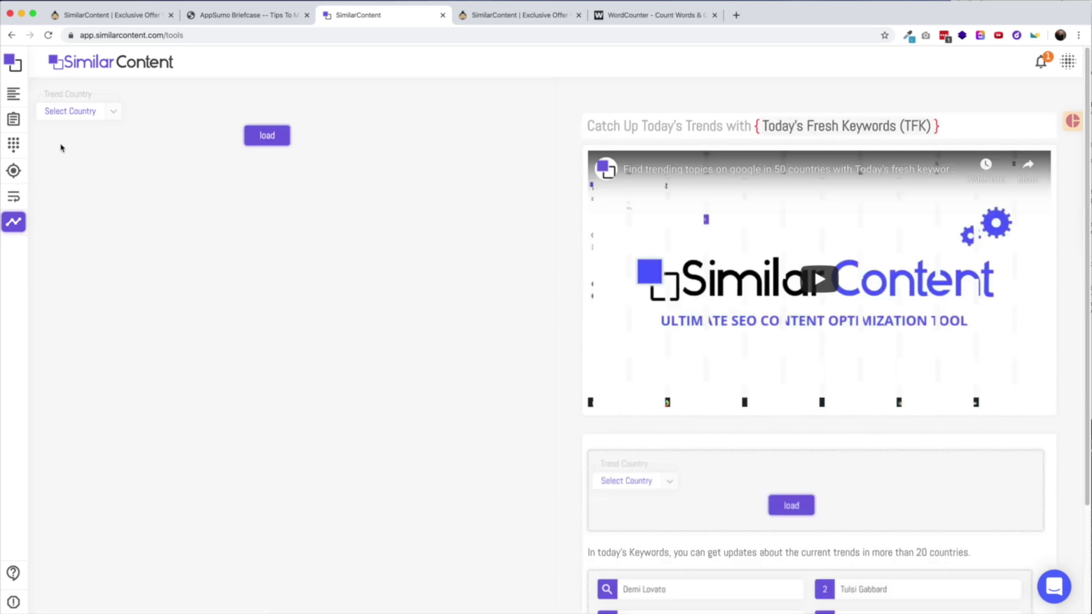
pyautogui.click(64, 112)
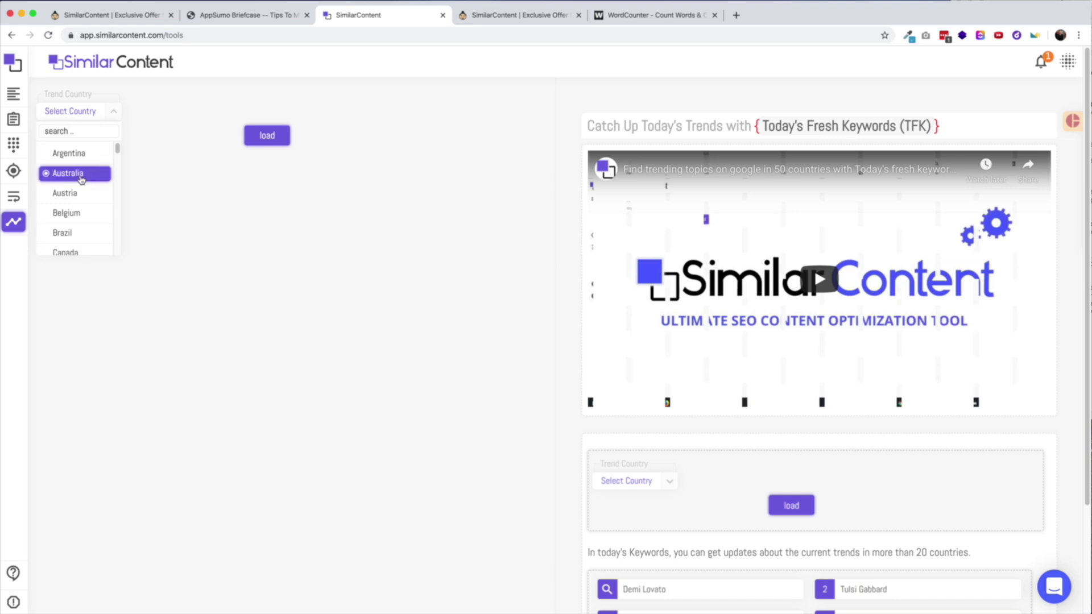
pyautogui.scroll(-8, 80, 178)
pyautogui.scroll(-5, 82, 182)
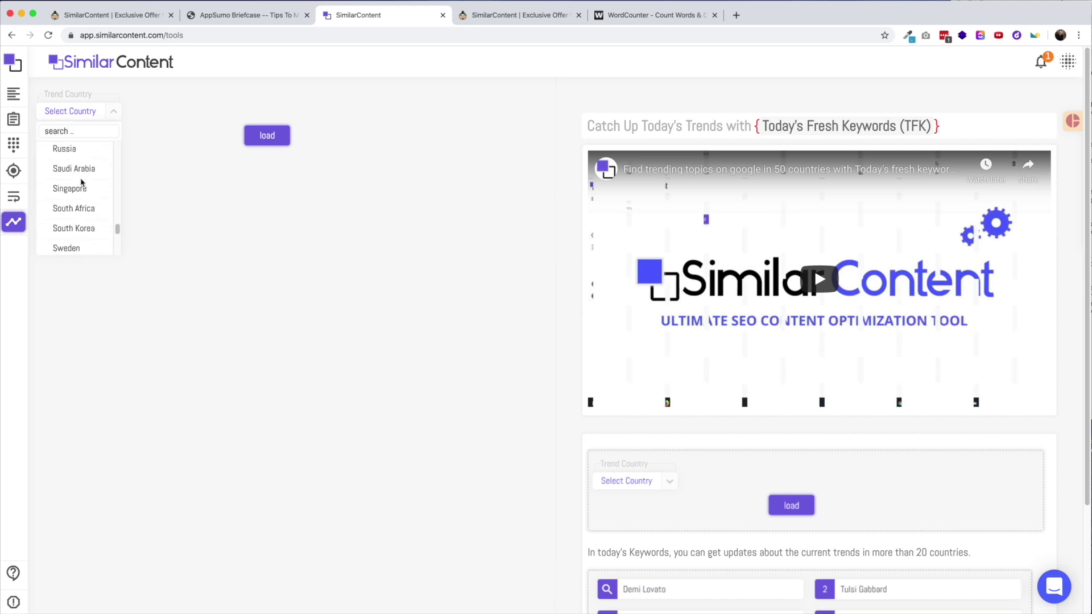
pyautogui.click(80, 210)
pyautogui.scroll(-1, 79, 211)
pyautogui.click(77, 231)
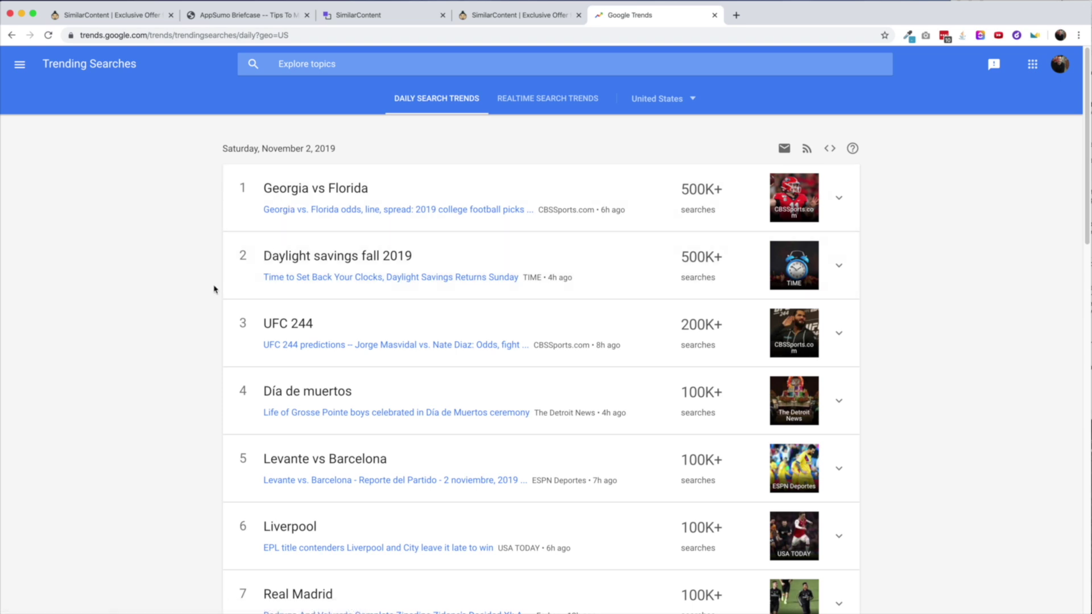
# Browse the United States daily search trends for November 2, 2019 in Google Trends.
pyautogui.scroll(-1, 214, 289)
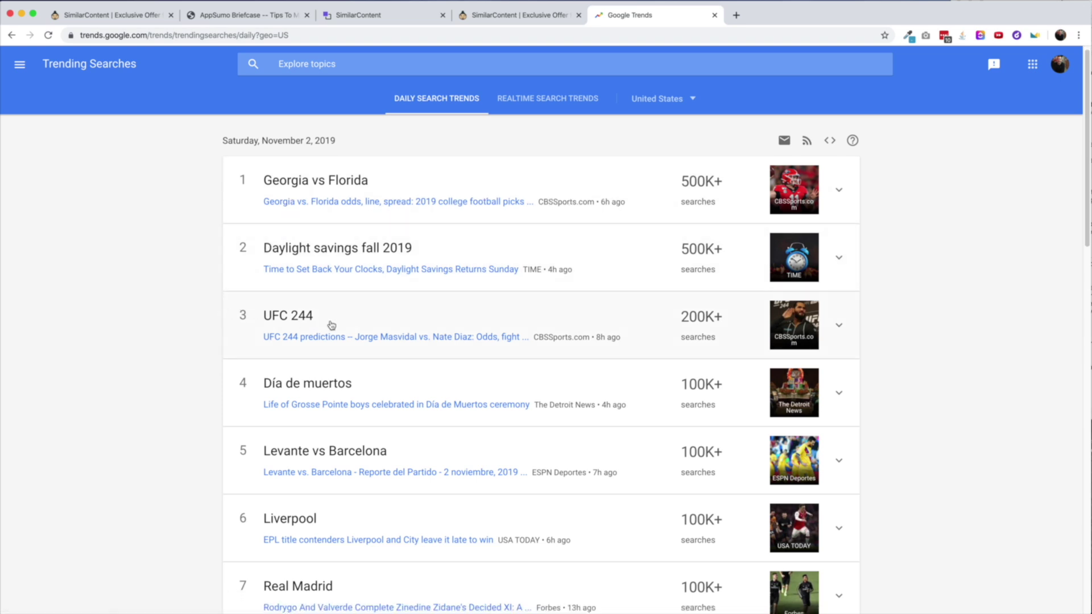
pyautogui.scroll(-1, 221, 314)
pyautogui.scroll(-8, 224, 315)
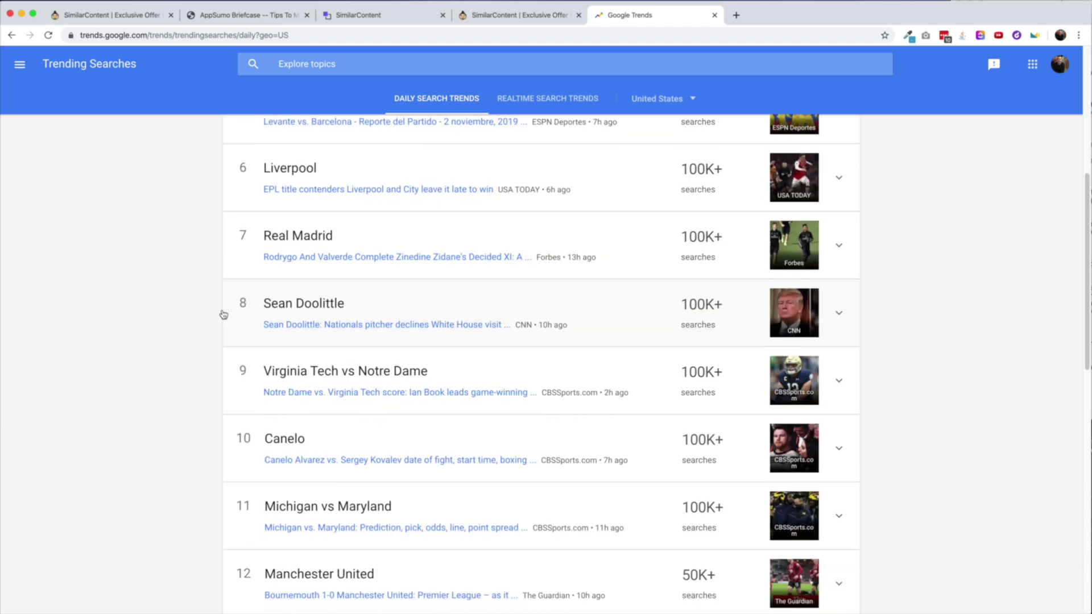
pyautogui.scroll(-6, 223, 315)
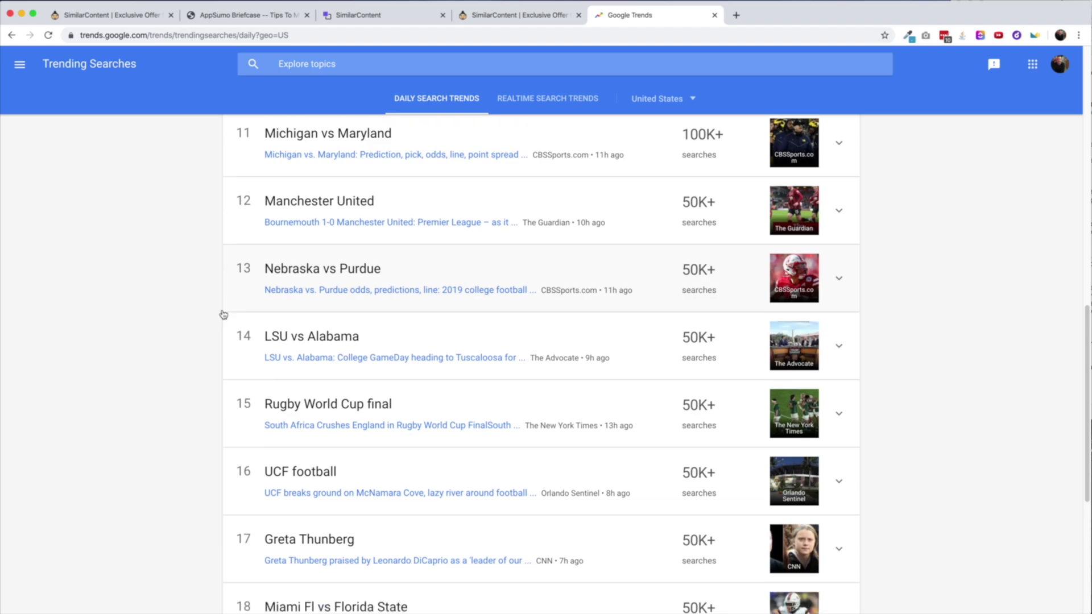